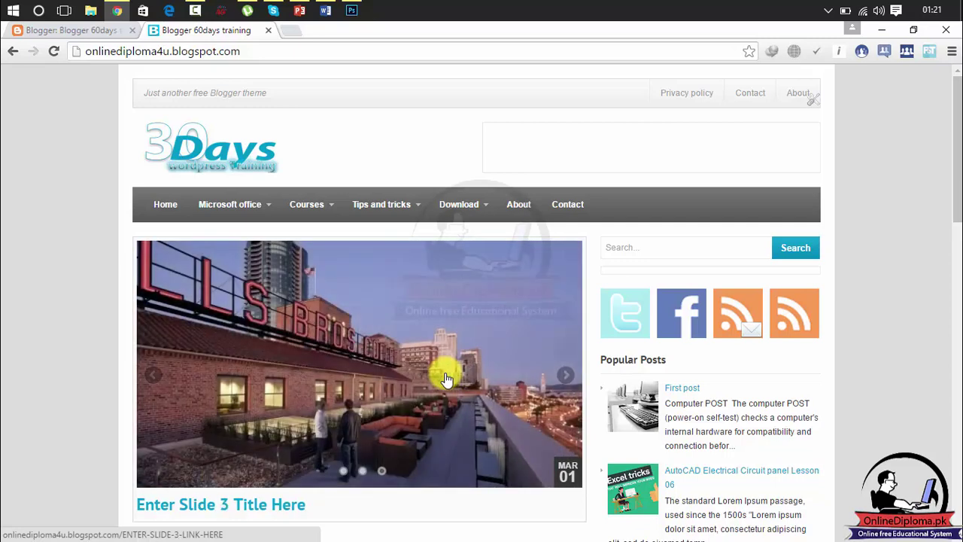
Inspect the blog's featured slider images in the page code and check the pixel dimensions of the slide 3 image
{"action": "right_click", "coordinate": [411, 337]}
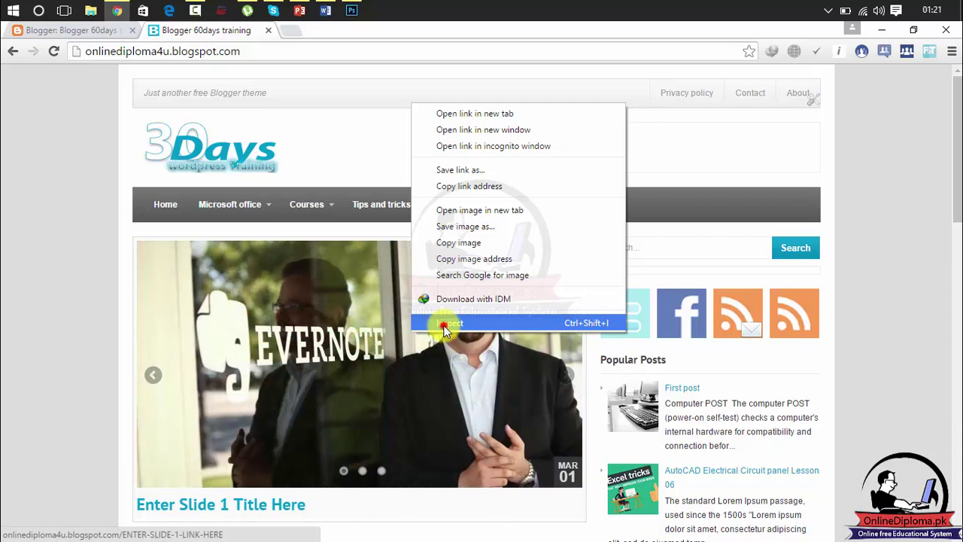
{"action": "left_click", "coordinate": [444, 325]}
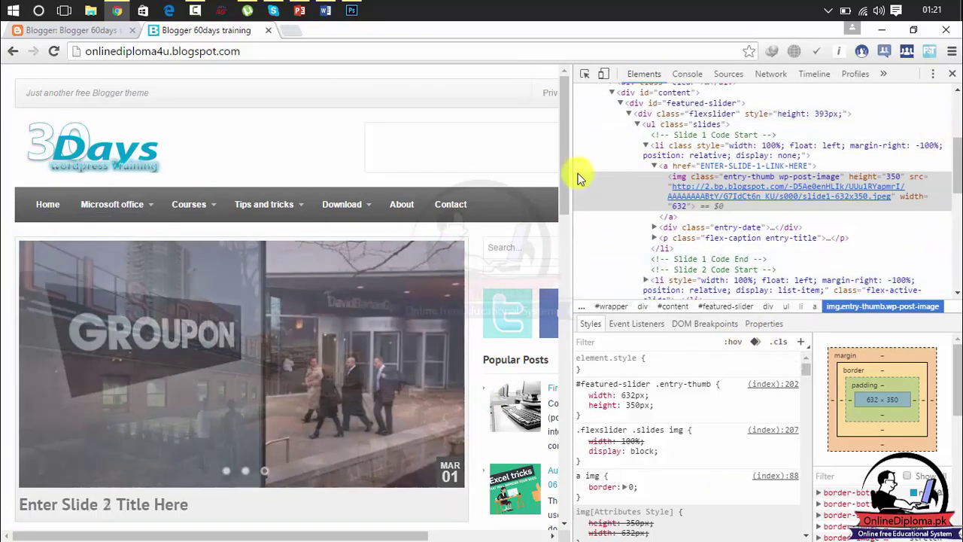
{"action": "left_click", "coordinate": [585, 76]}
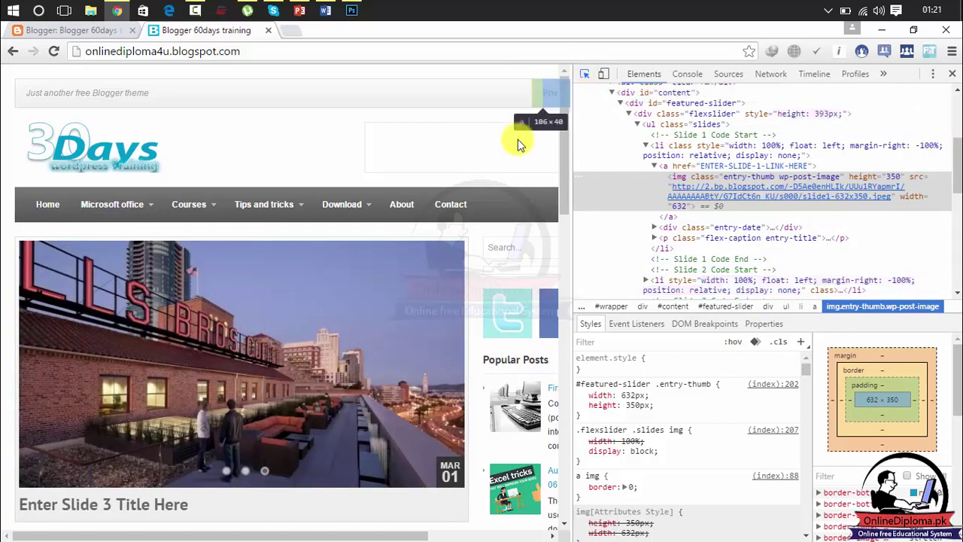
{"action": "left_click", "coordinate": [401, 312]}
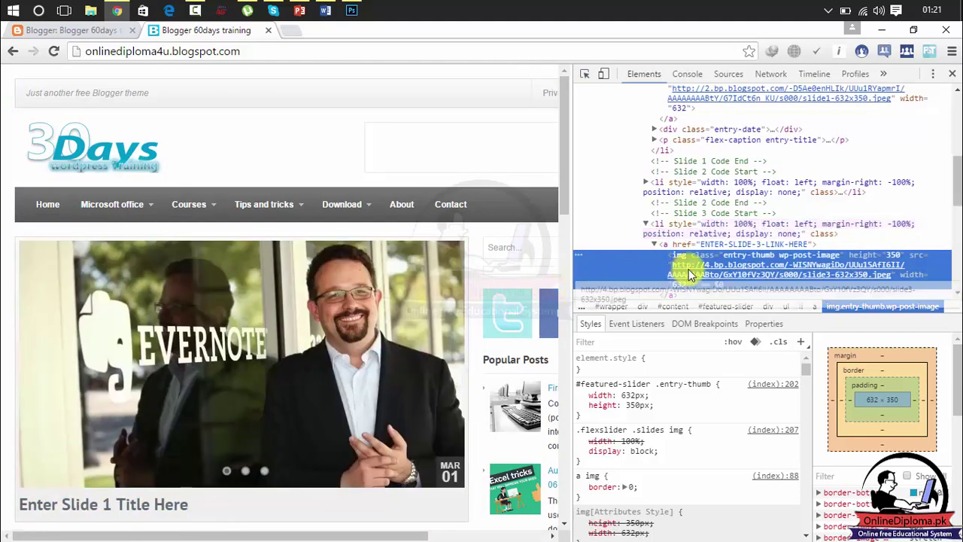
{"action": "mouse_move", "coordinate": [700, 273]}
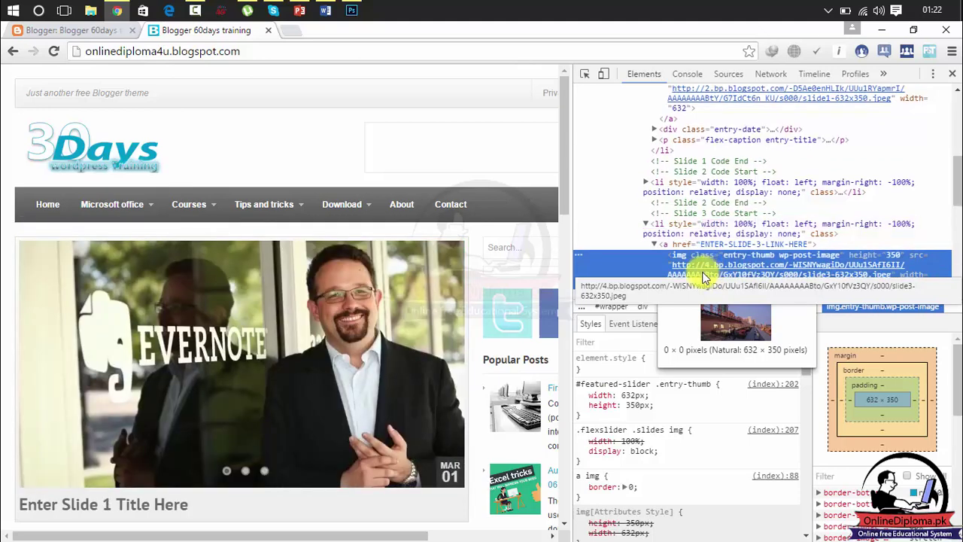
Open google.com in a new browser tab
{"action": "left_click", "coordinate": [289, 30]}
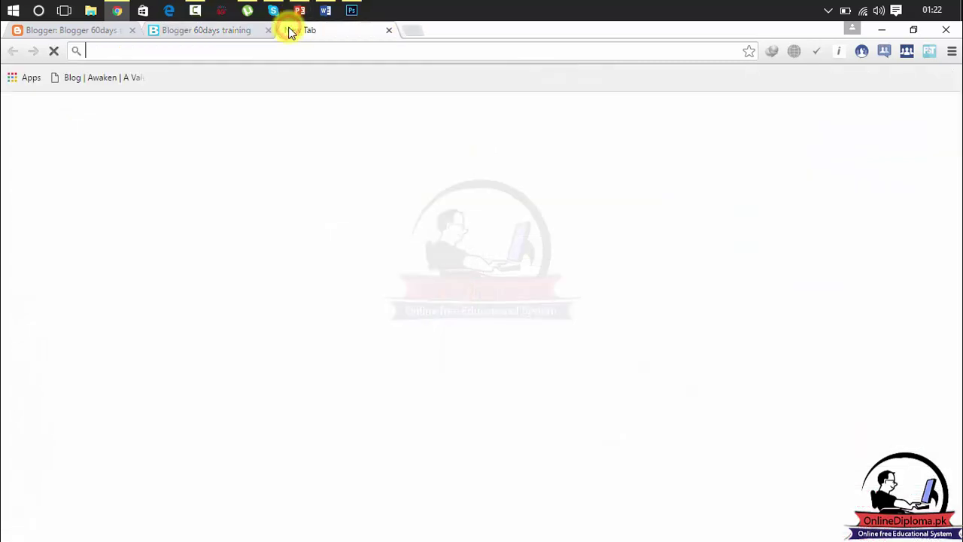
{"action": "type", "text": "google.com"}
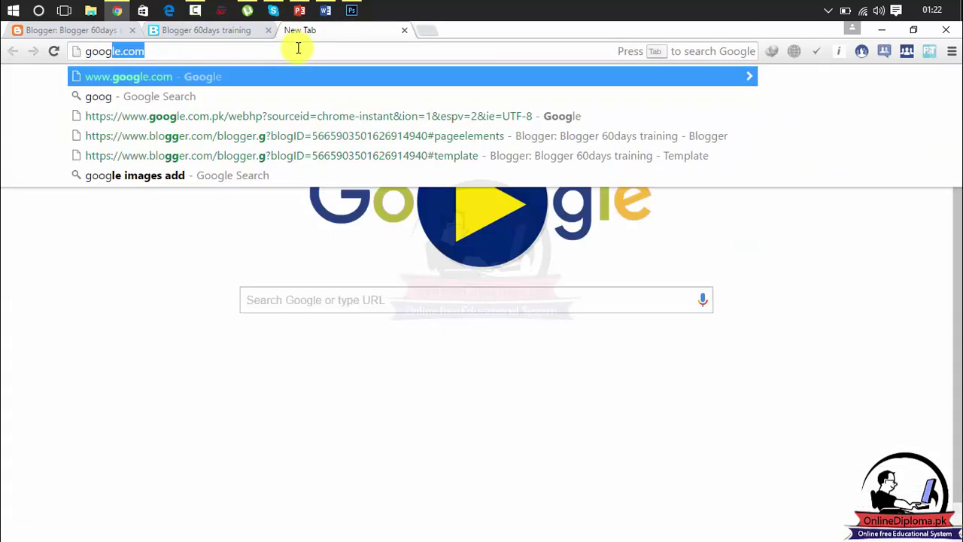
{"action": "key", "text": "Return"}
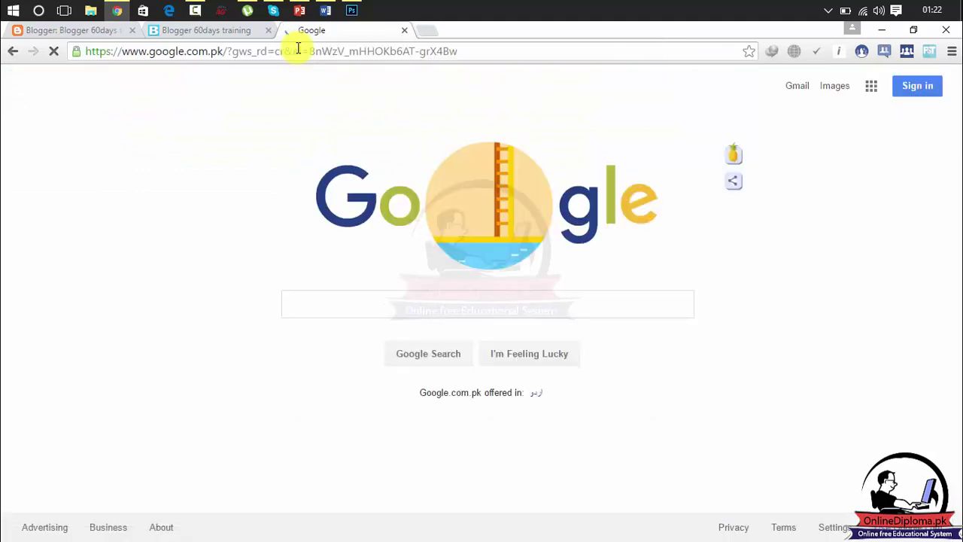
Search Google for "web designing slider" and show the image results
{"action": "left_click", "coordinate": [319, 303]}
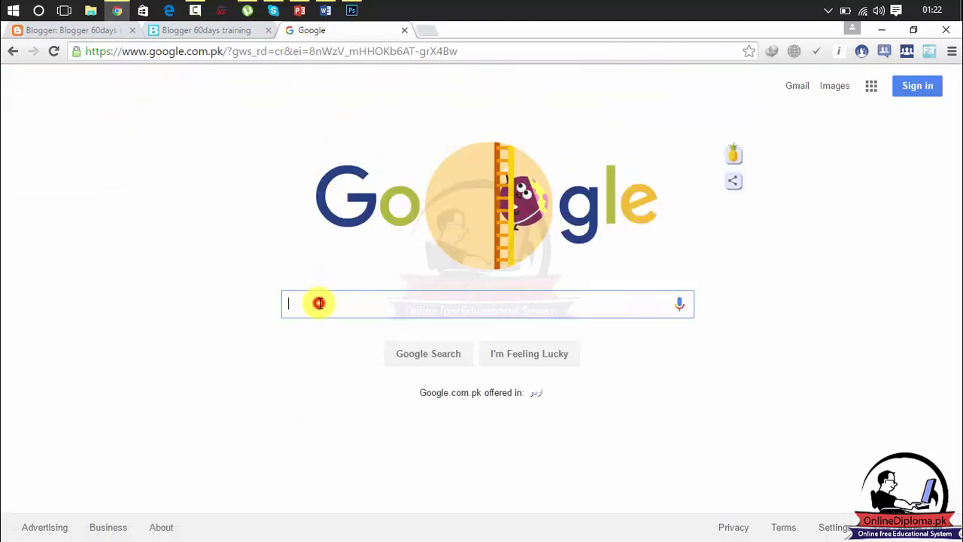
{"action": "type", "text": "web"}
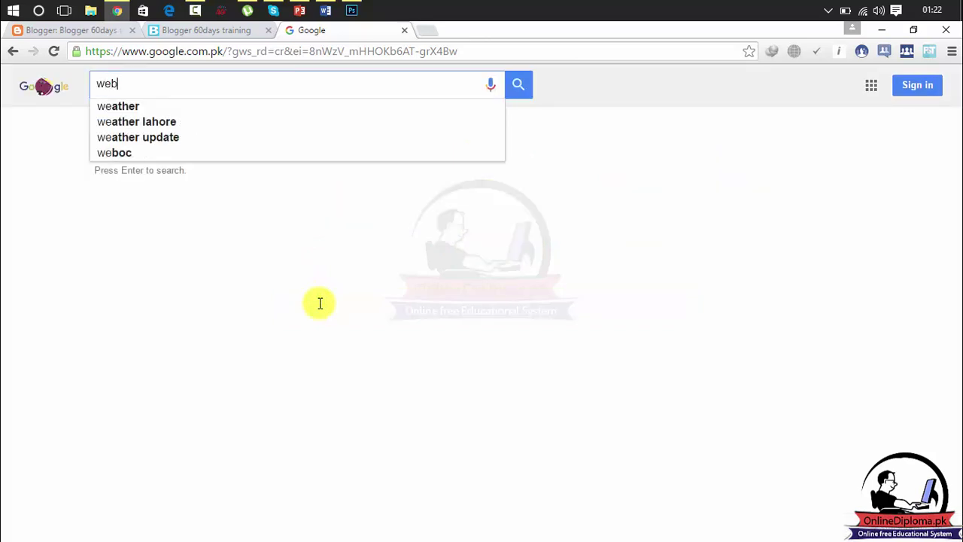
{"action": "type", "text": " desi"}
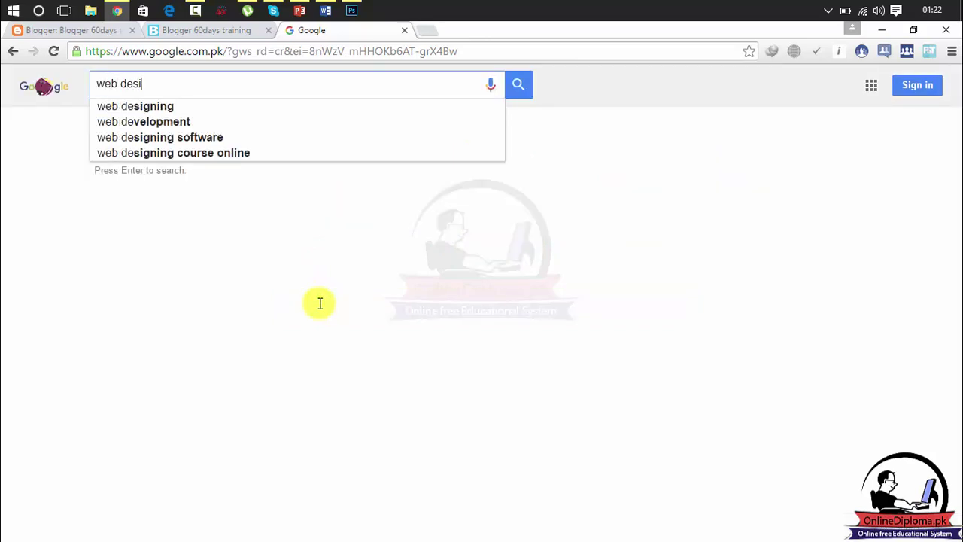
{"action": "type", "text": "gning sli"}
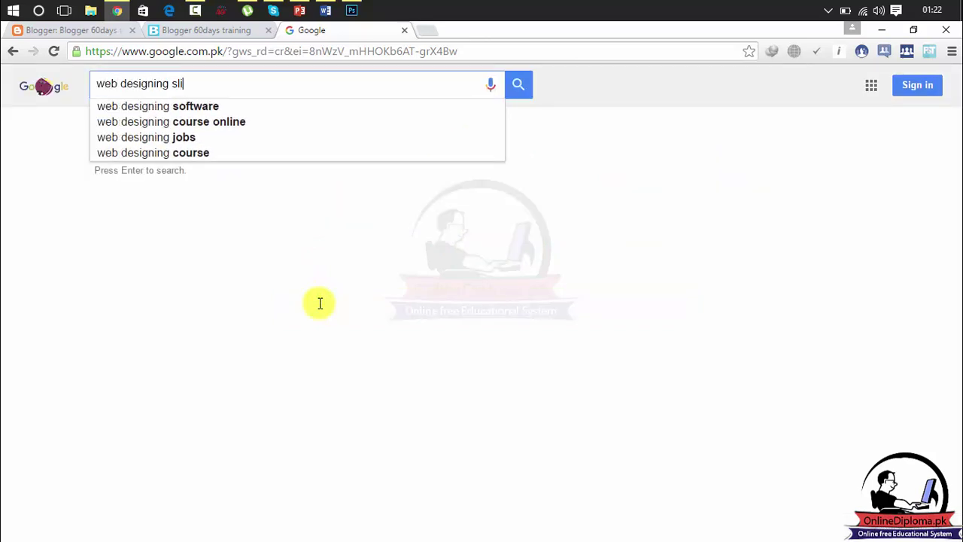
{"action": "type", "text": "der"}
{"action": "key", "text": "Return"}
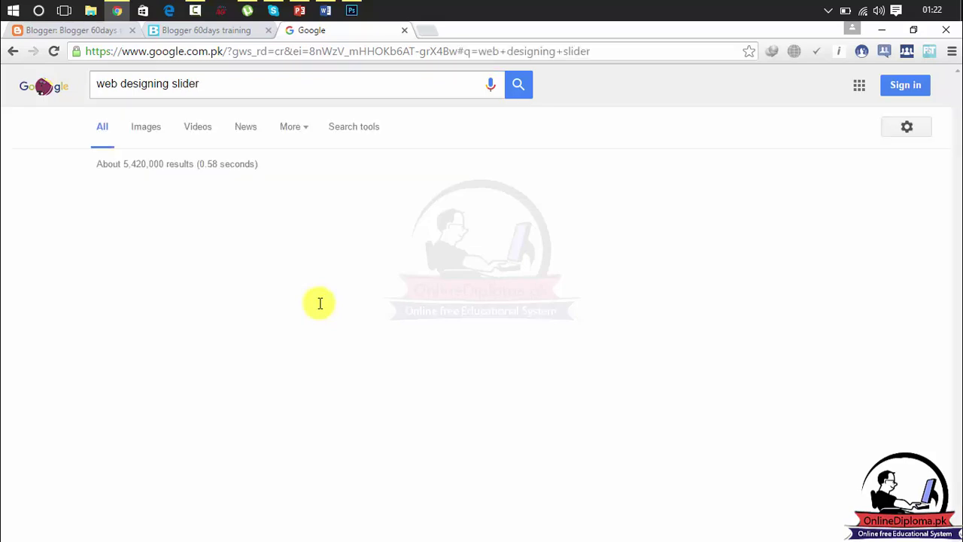
{"action": "left_click", "coordinate": [150, 128]}
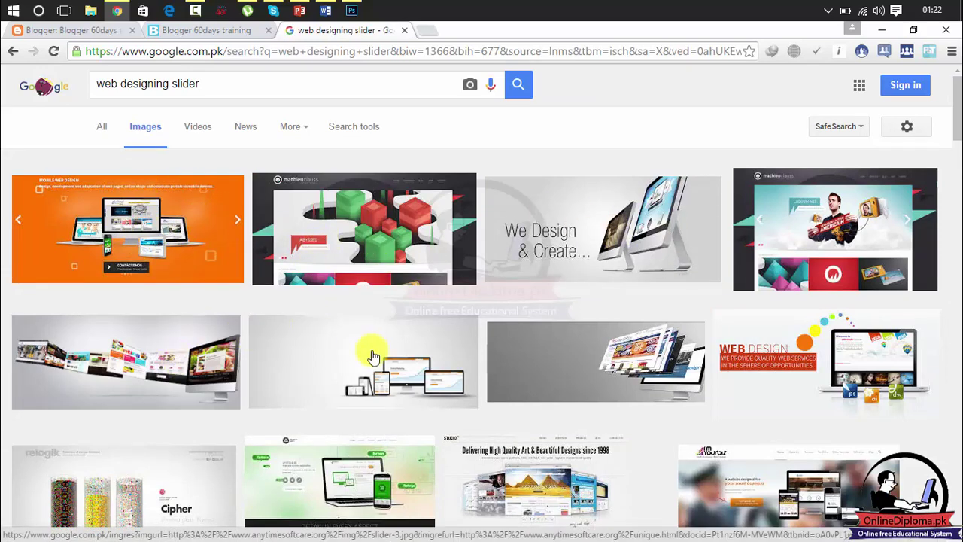
Refine the image search to "web designing slider png"
{"action": "left_click", "coordinate": [319, 89]}
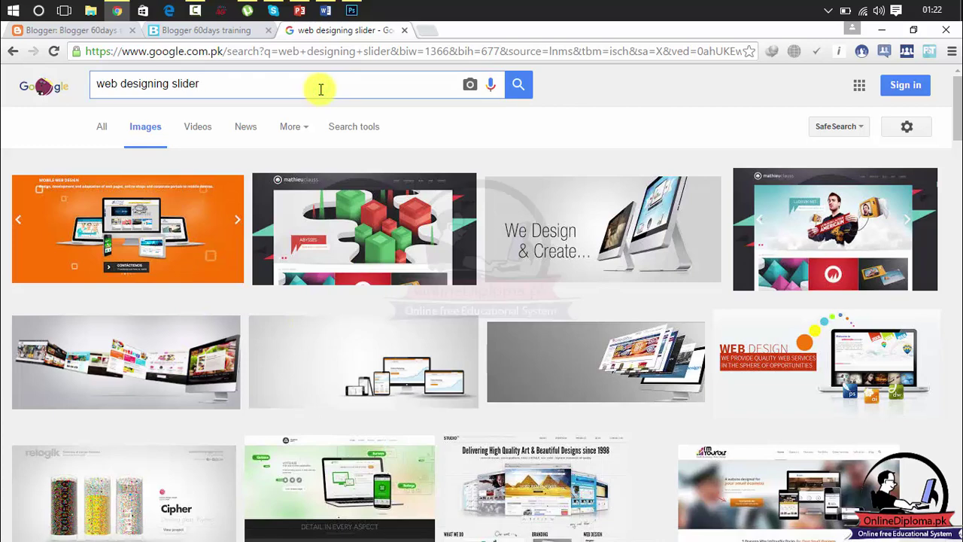
{"action": "type", "text": "p"}
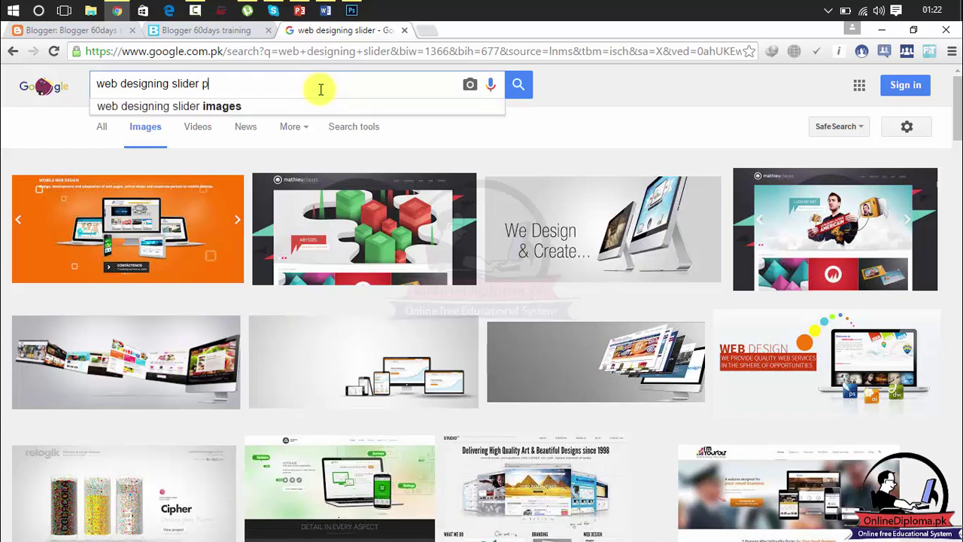
{"action": "type", "text": "ng"}
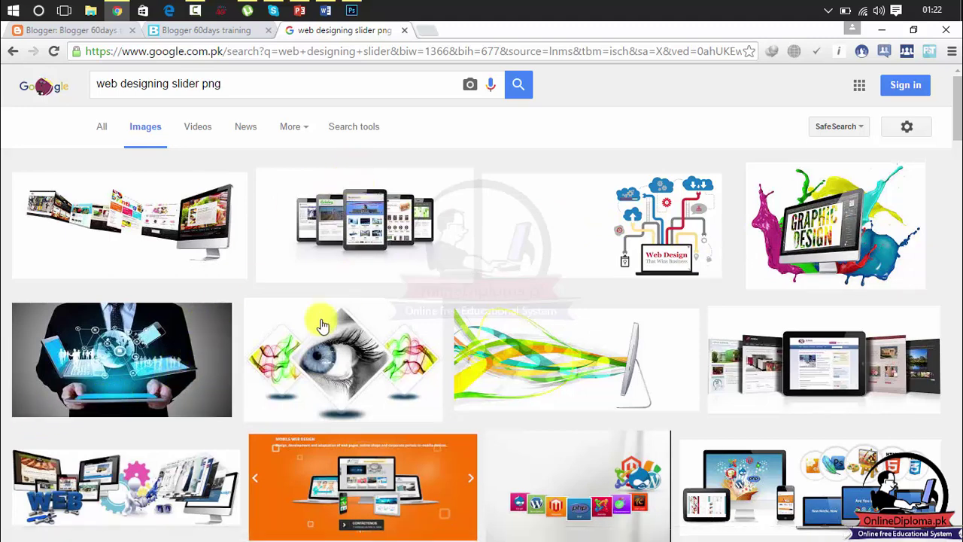
Filter the image results to an exact size of 632 px wide by 350 px high, matching the blog's slide image
{"action": "left_click", "coordinate": [351, 134]}
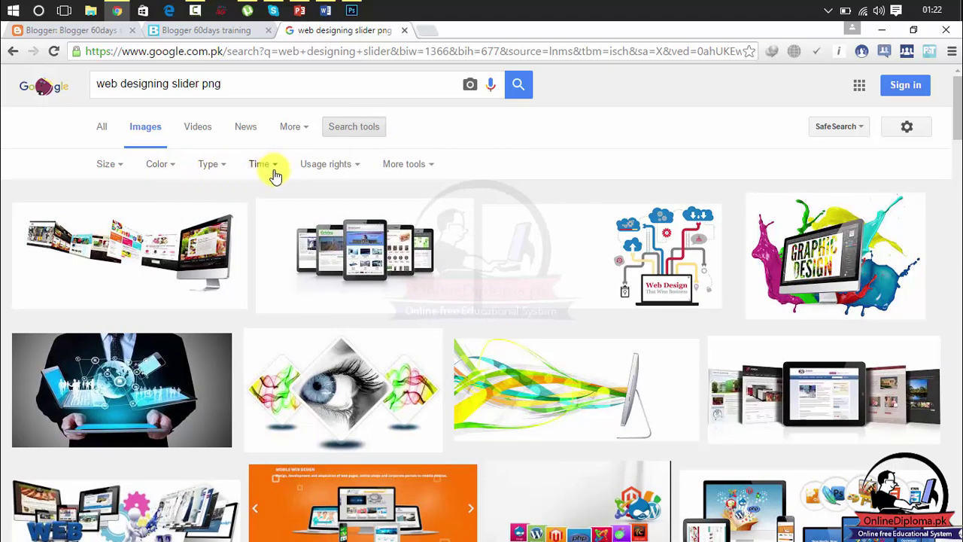
{"action": "left_click", "coordinate": [120, 167]}
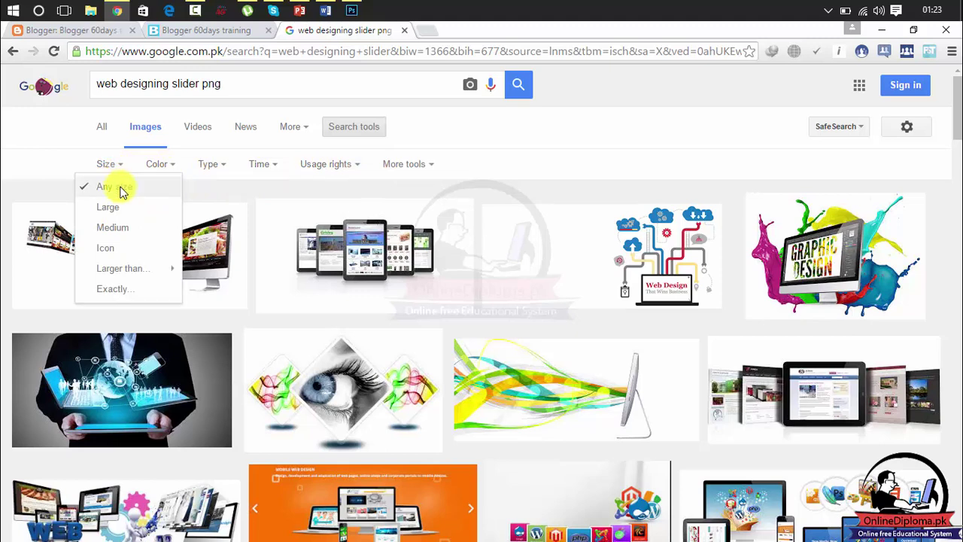
{"action": "mouse_move", "coordinate": [126, 276]}
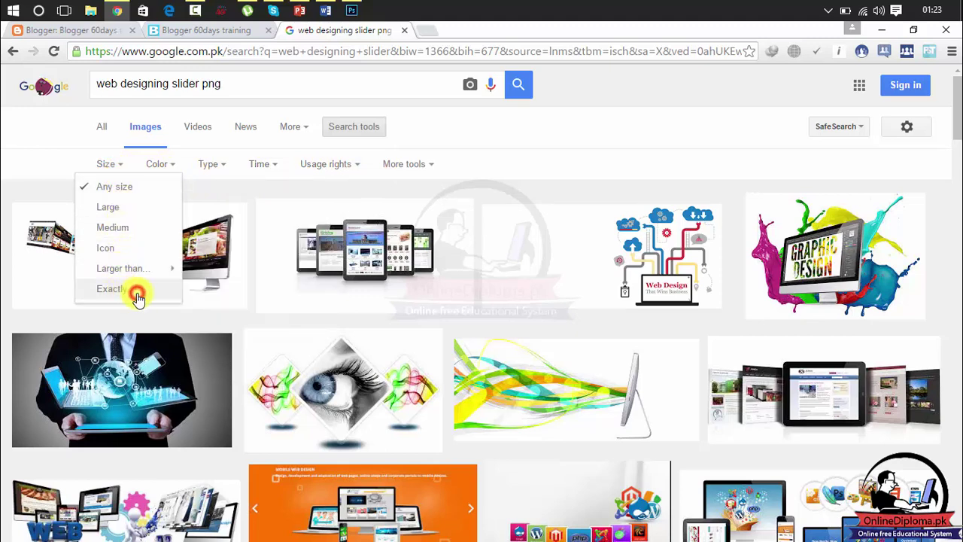
{"action": "left_click", "coordinate": [137, 298]}
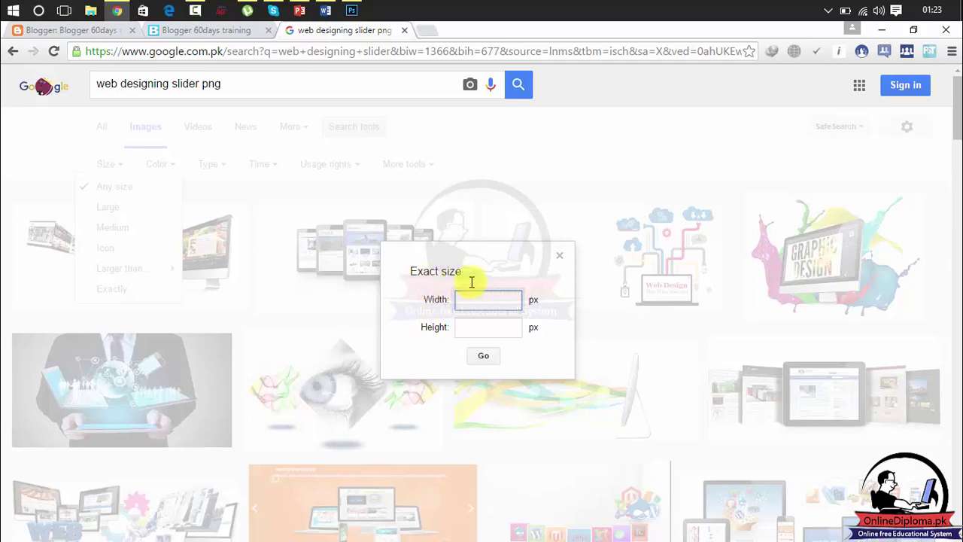
{"action": "left_click", "coordinate": [224, 32]}
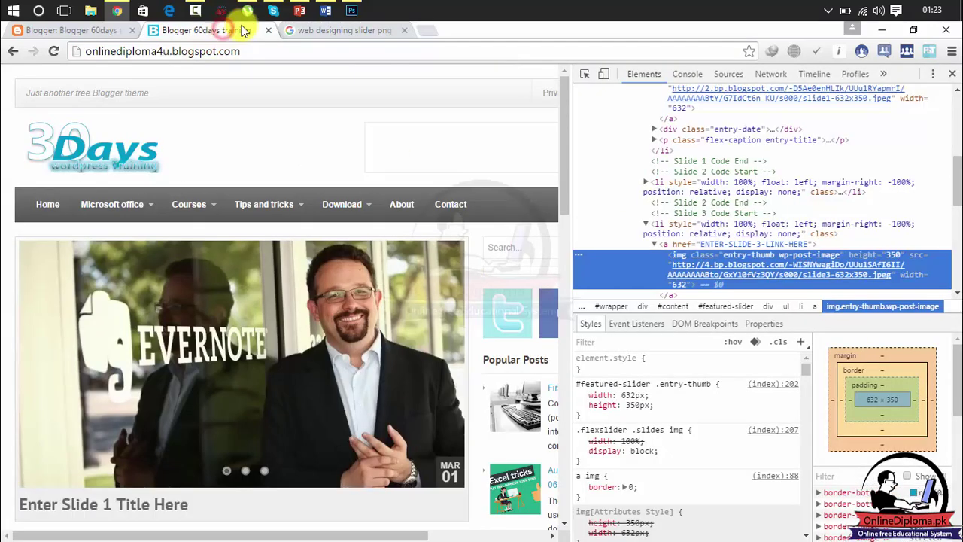
{"action": "mouse_move", "coordinate": [725, 266]}
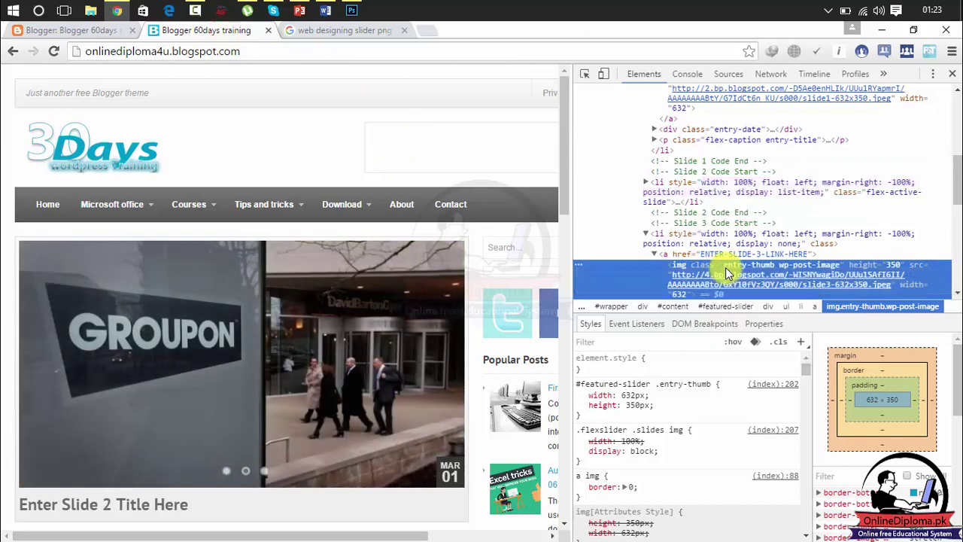
{"action": "left_click", "coordinate": [330, 35]}
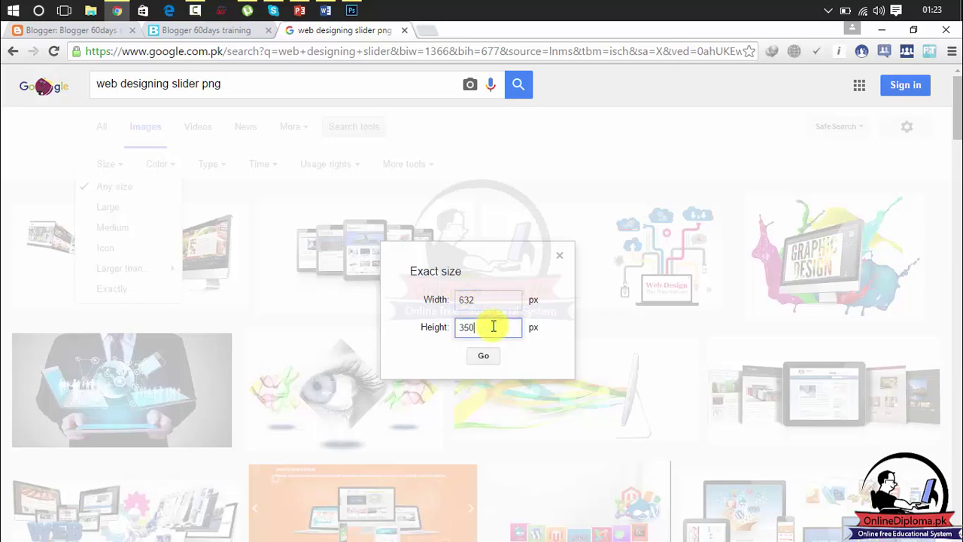
{"action": "left_click", "coordinate": [484, 358]}
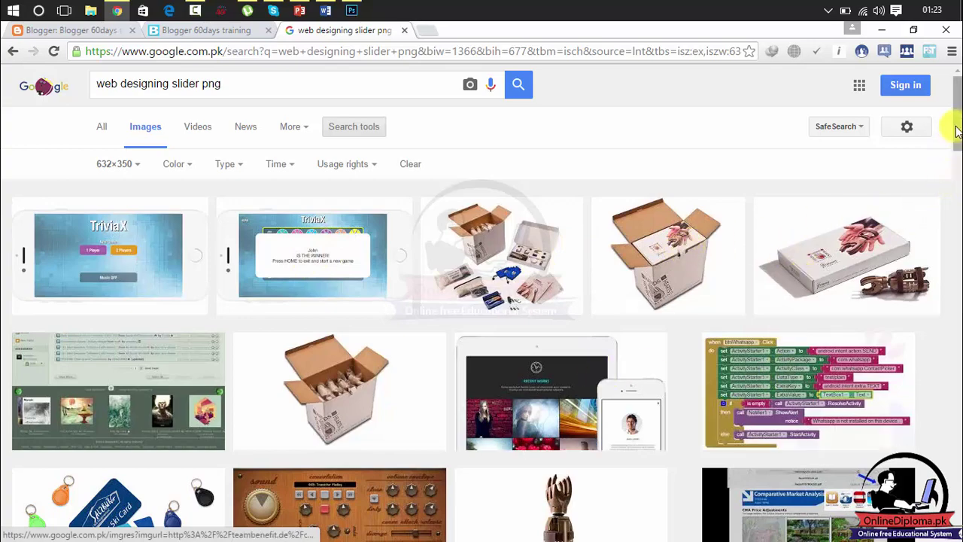
Look through the filtered images, then replace the image search with "web designing png"
{"action": "left_click_drag", "start_coordinate": [956, 122], "coordinate": [954, 17]}
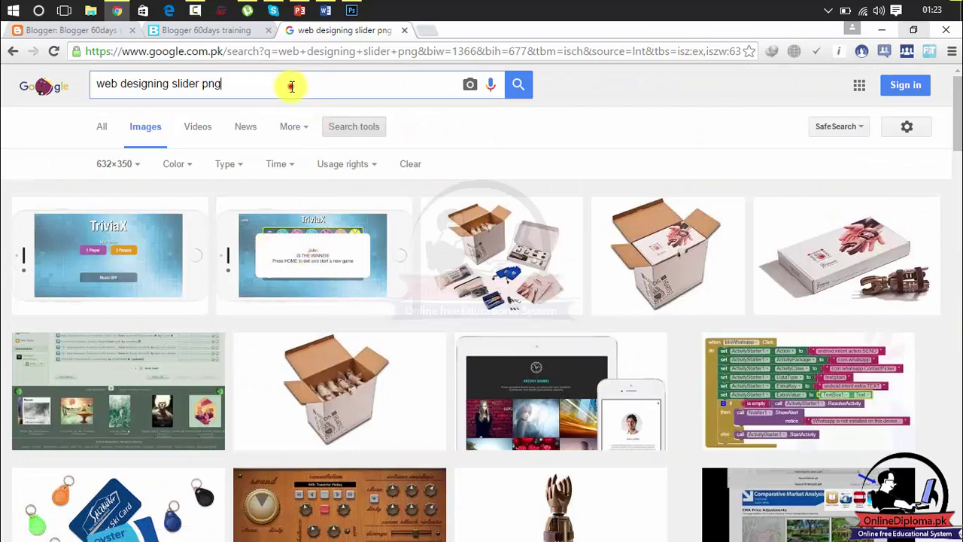
{"action": "left_click_drag", "start_coordinate": [288, 86], "coordinate": [22, 97]}
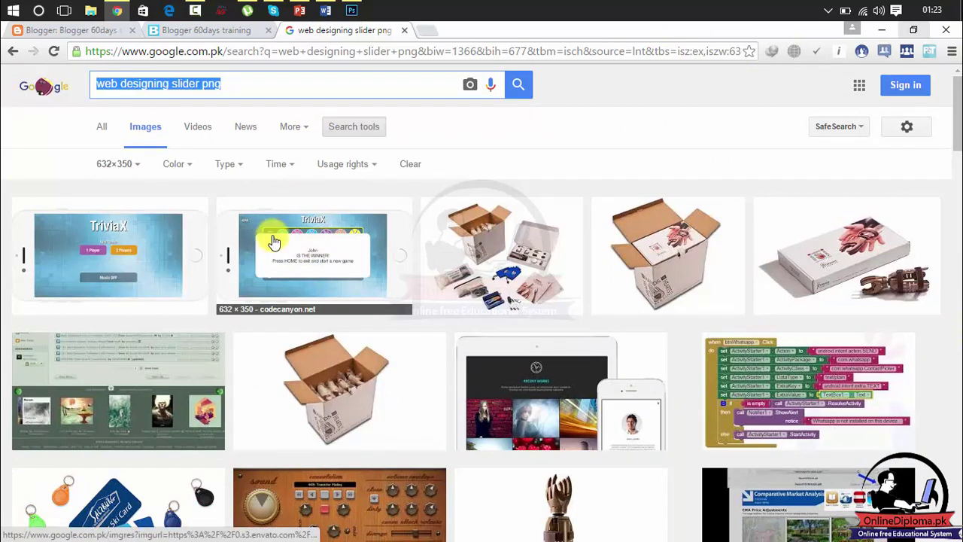
{"action": "type", "text": "web de"}
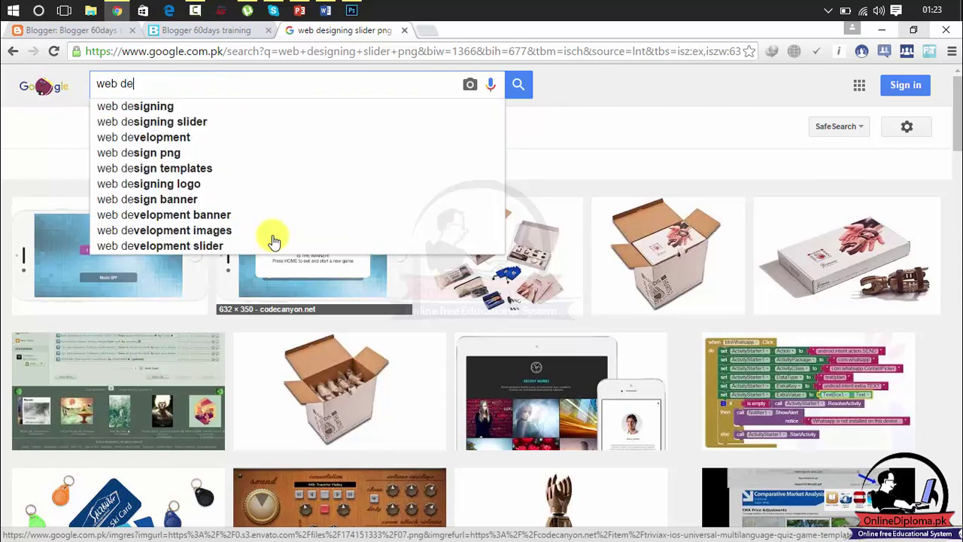
{"action": "type", "text": "signing "}
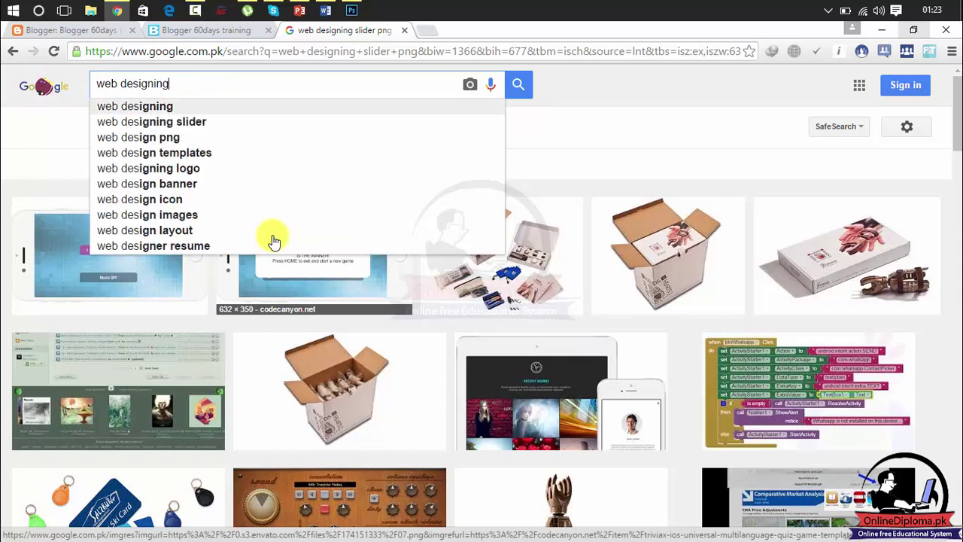
{"action": "type", "text": "png"}
{"action": "key", "text": "Return"}
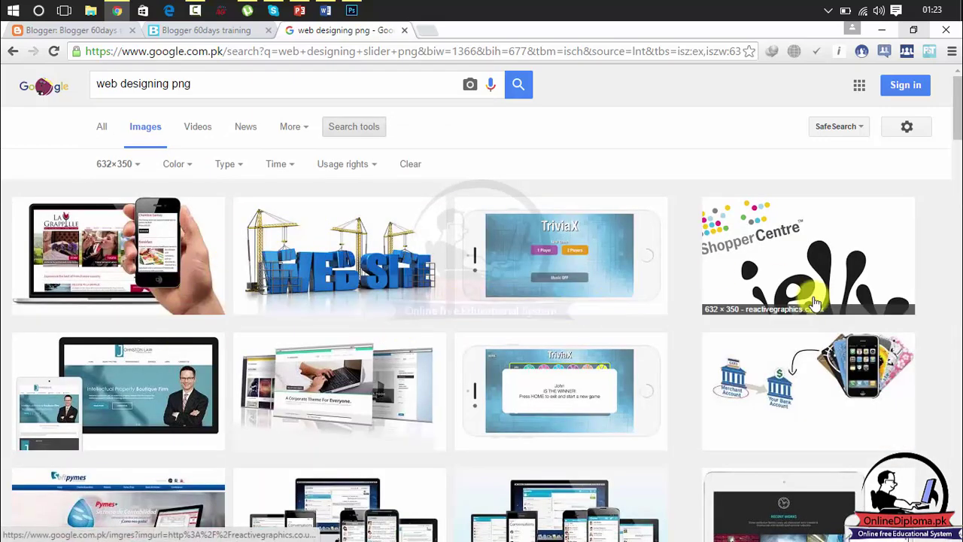
Change the image search to "website designing png" and browse the results for a suitable slide image
{"action": "mouse_move", "coordinate": [956, 117]}
{"action": "left_mouse_down"}
{"action": "mouse_move", "coordinate": [956, 403]}
{"action": "mouse_move", "coordinate": [956, 97]}
{"action": "left_mouse_up"}
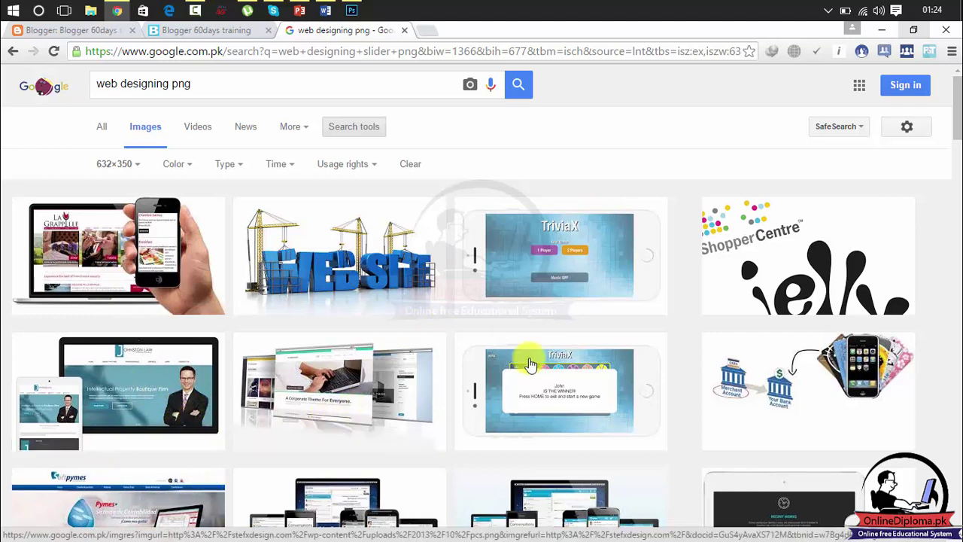
{"action": "left_click", "coordinate": [122, 83]}
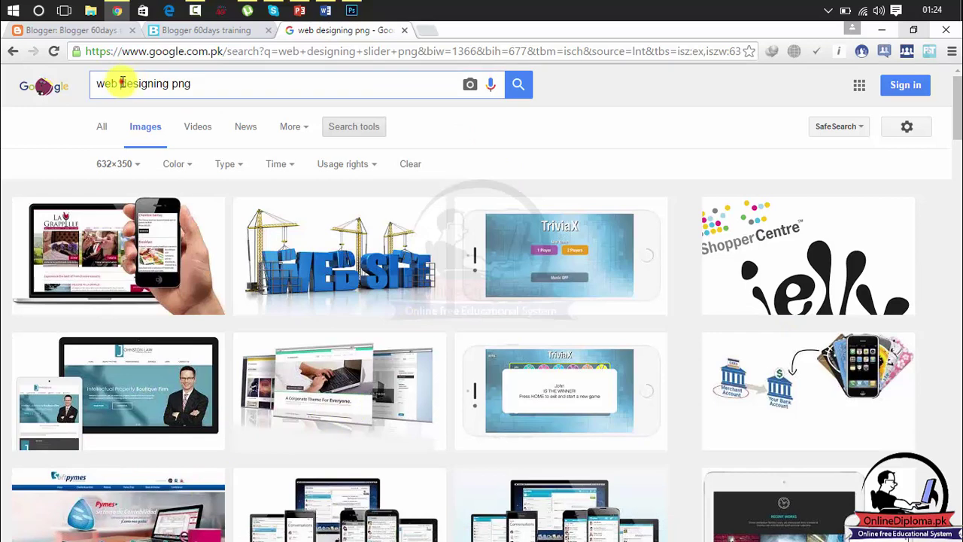
{"action": "left_click", "coordinate": [122, 84]}
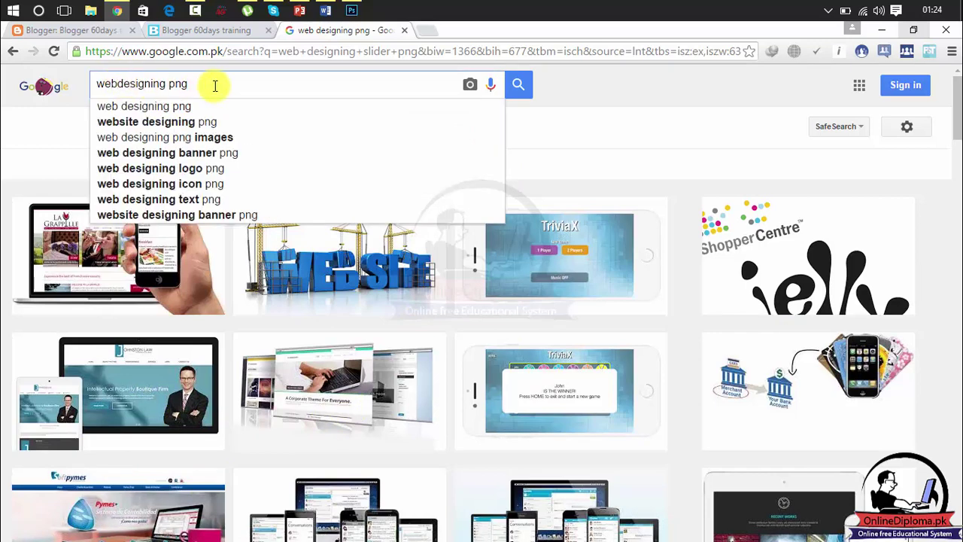
{"action": "left_click", "coordinate": [195, 121]}
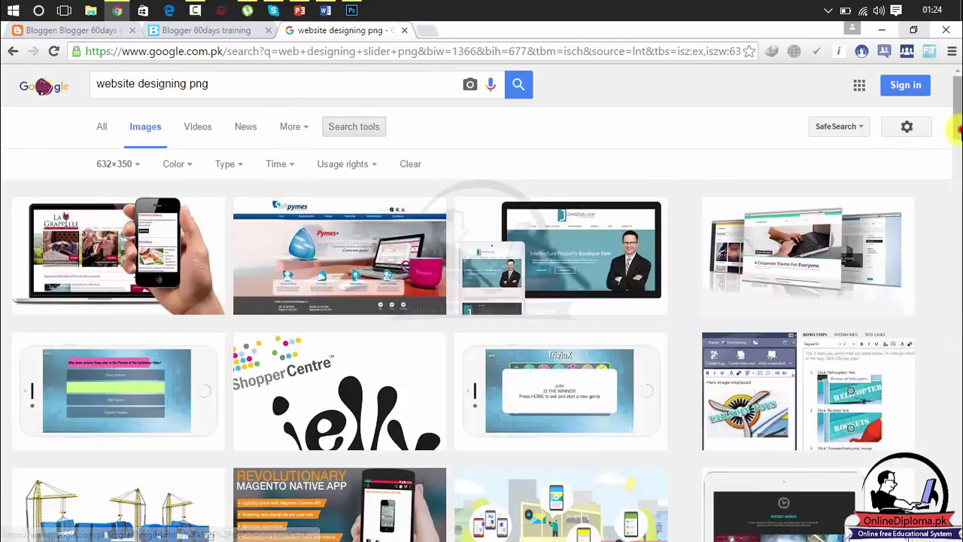
{"action": "left_click_drag", "start_coordinate": [957, 129], "coordinate": [957, 205]}
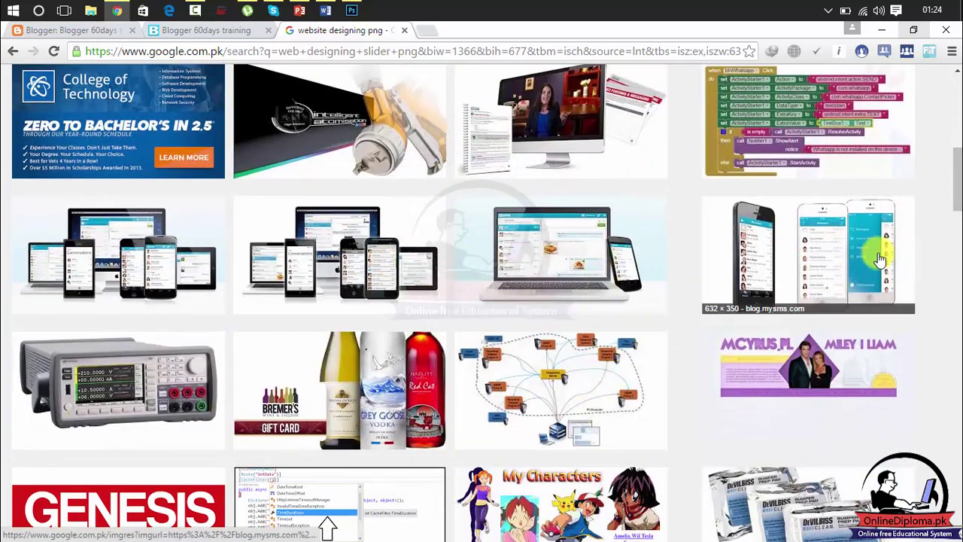
Preview the corporate theme website image in the filtered results and keep looking for a suitable slide picture
{"action": "left_click_drag", "start_coordinate": [958, 171], "coordinate": [956, 68]}
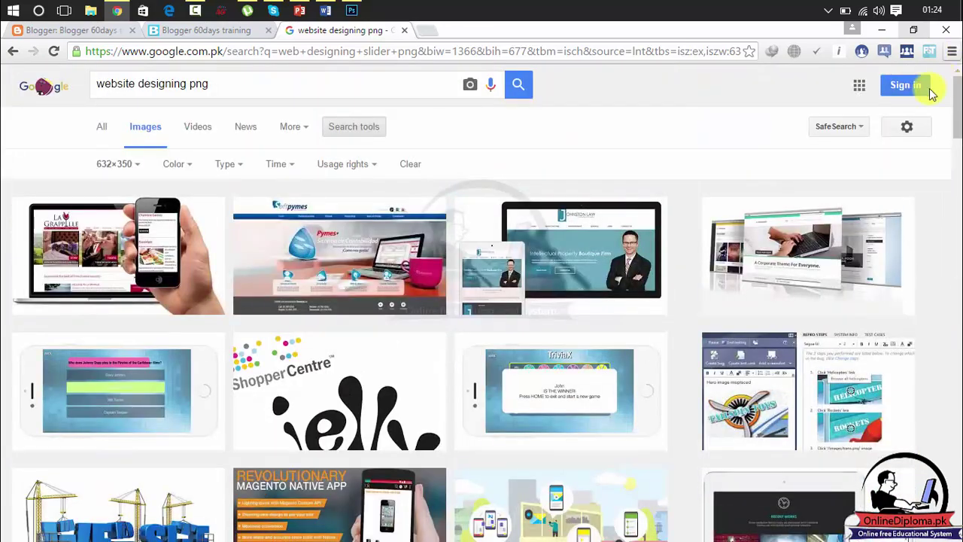
{"action": "left_click", "coordinate": [785, 223]}
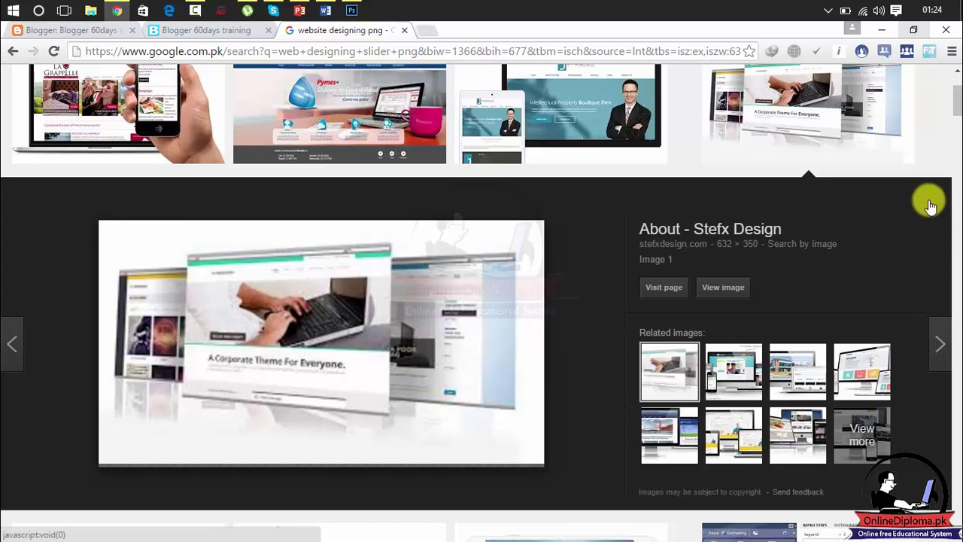
{"action": "left_click_drag", "start_coordinate": [958, 105], "coordinate": [954, 283]}
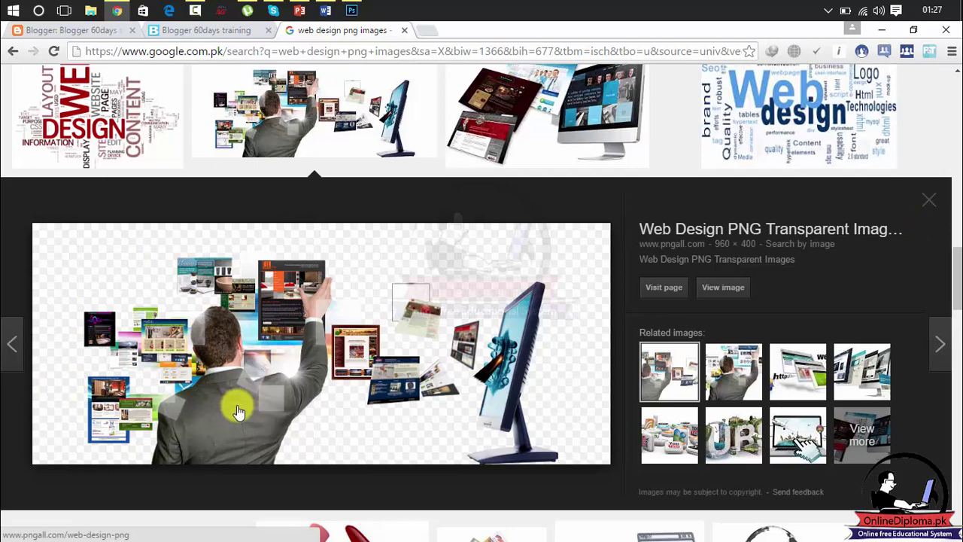
Switch to Photoshop and start a new document, then check the slide image's dimensions in the blog's inspected code in Chrome
{"action": "left_click", "coordinate": [351, 10]}
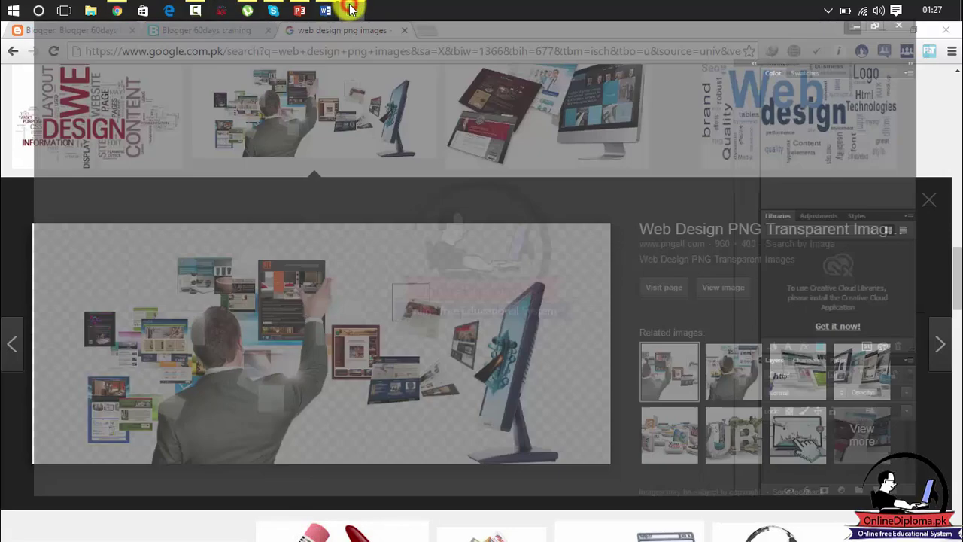
{"action": "left_click", "coordinate": [36, 33]}
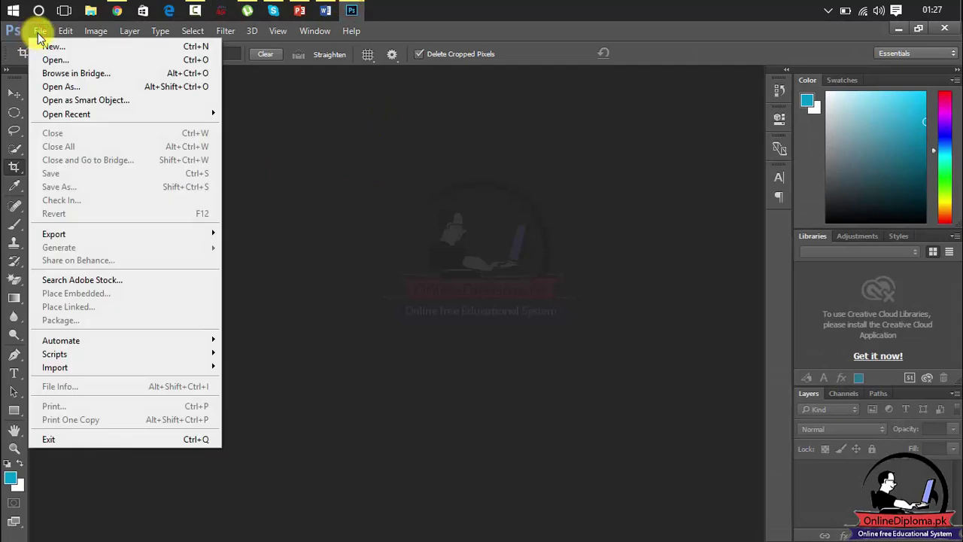
{"action": "left_click", "coordinate": [46, 50]}
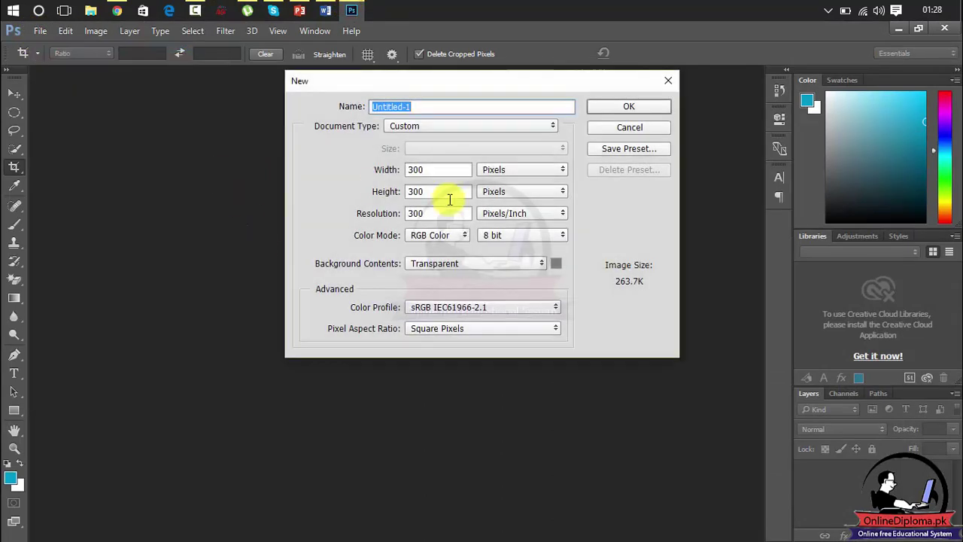
{"action": "left_click", "coordinate": [118, 9]}
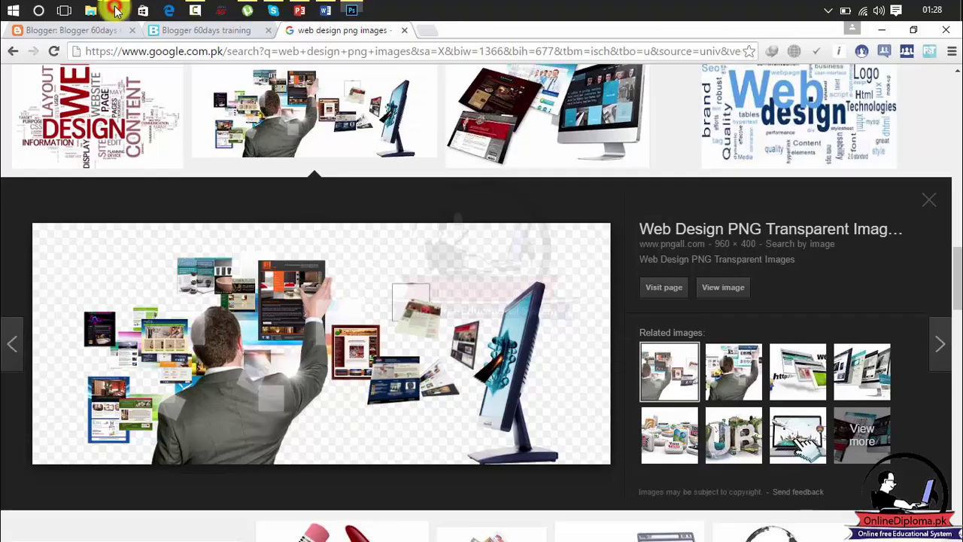
{"action": "left_click", "coordinate": [214, 30]}
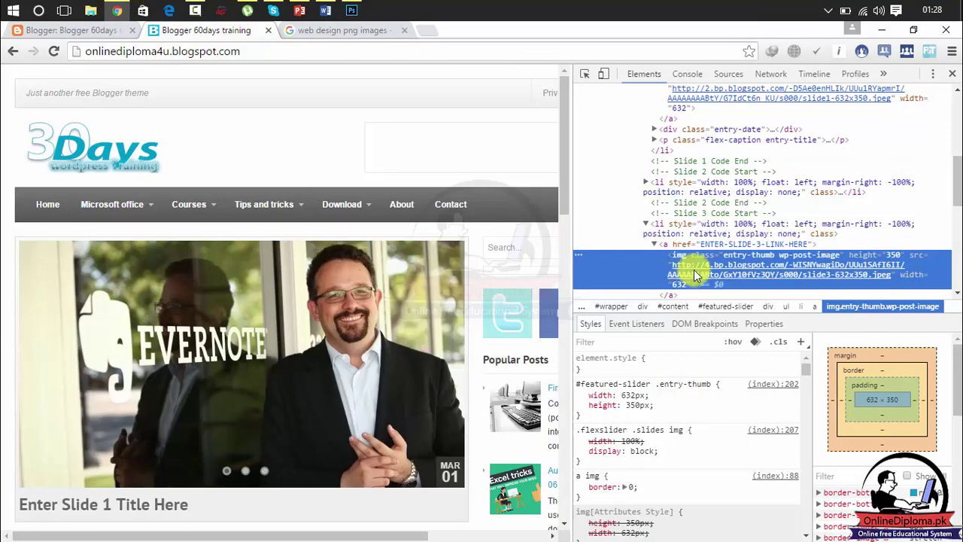
{"action": "mouse_move", "coordinate": [708, 277]}
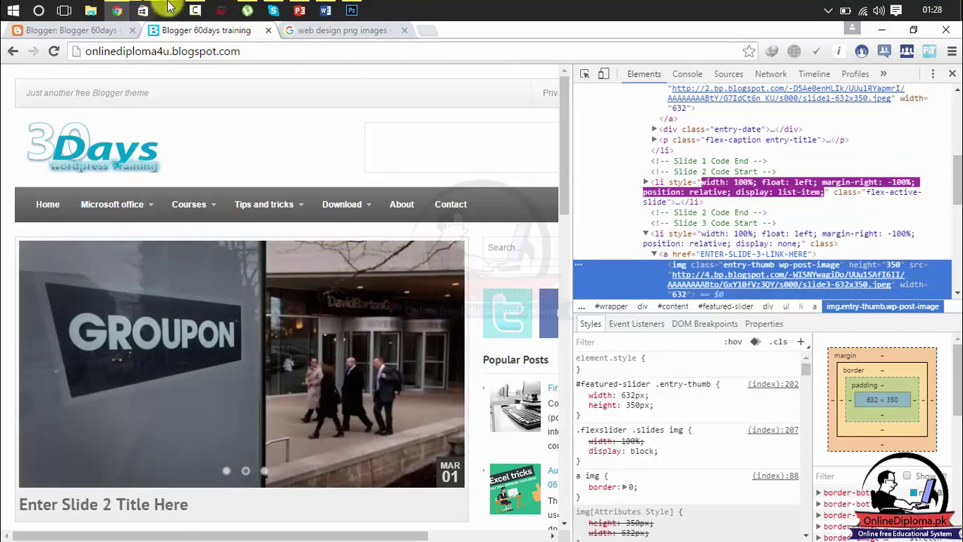
Back in Photoshop, create the new document at 632 pixels wide by 350 pixels high with a white background
{"action": "left_click", "coordinate": [350, 9]}
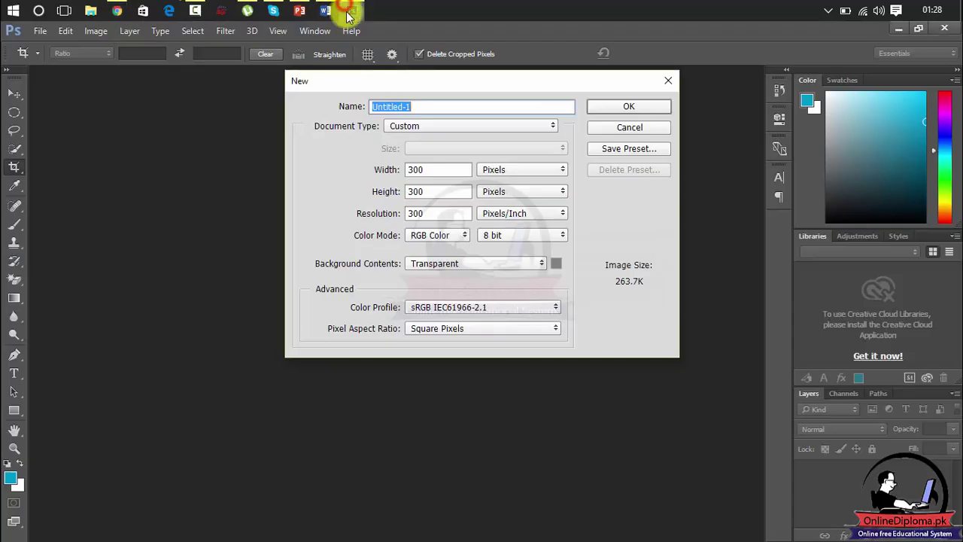
{"action": "double_click", "coordinate": [435, 171]}
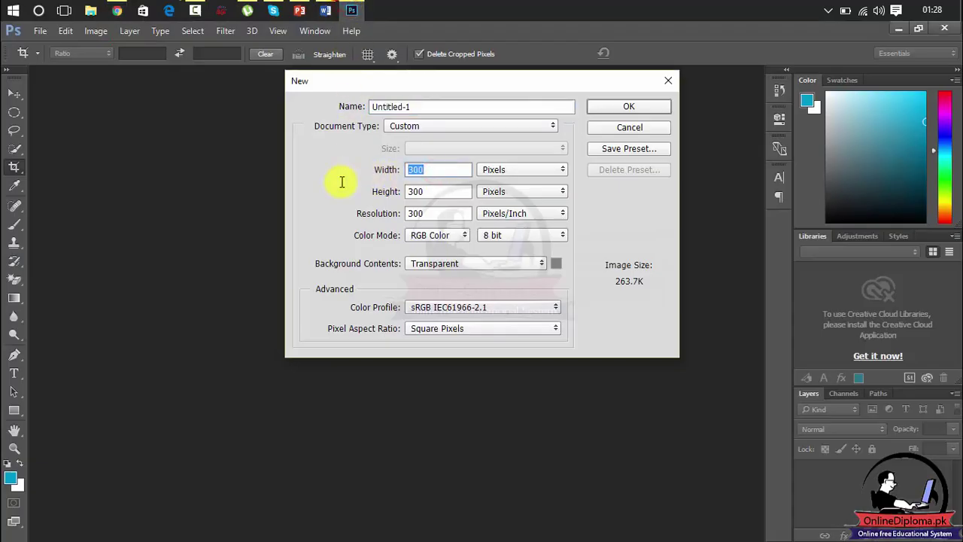
{"action": "type", "text": "632"}
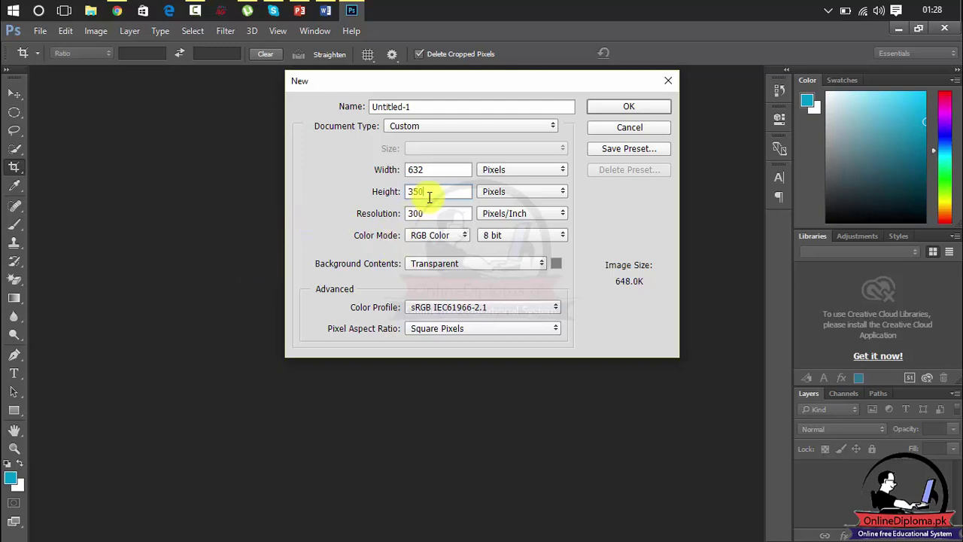
{"action": "left_click", "coordinate": [443, 271]}
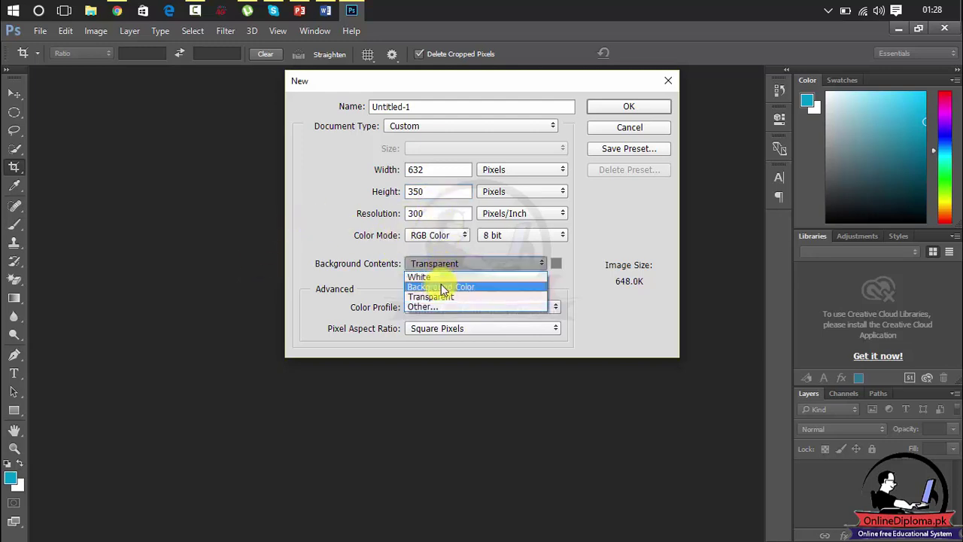
{"action": "left_click", "coordinate": [441, 279]}
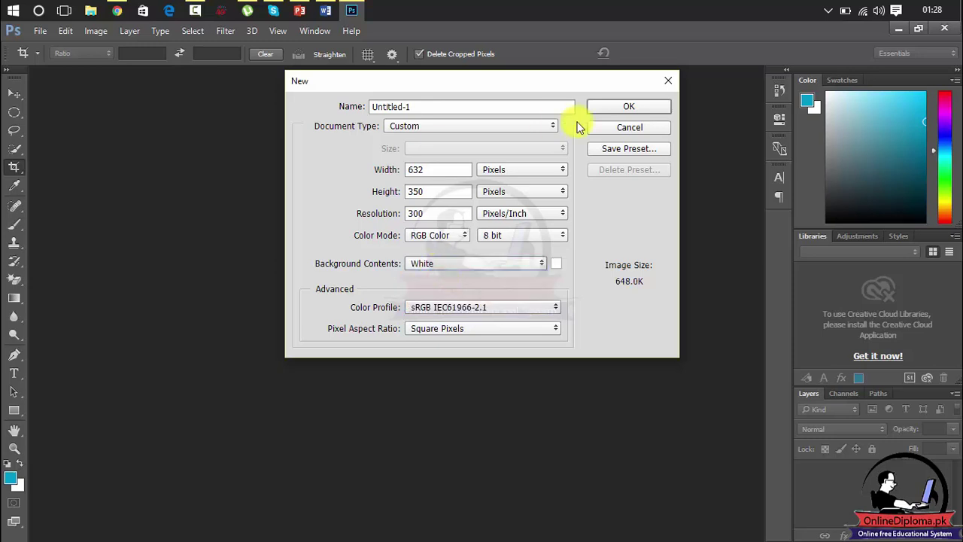
{"action": "left_click", "coordinate": [631, 106]}
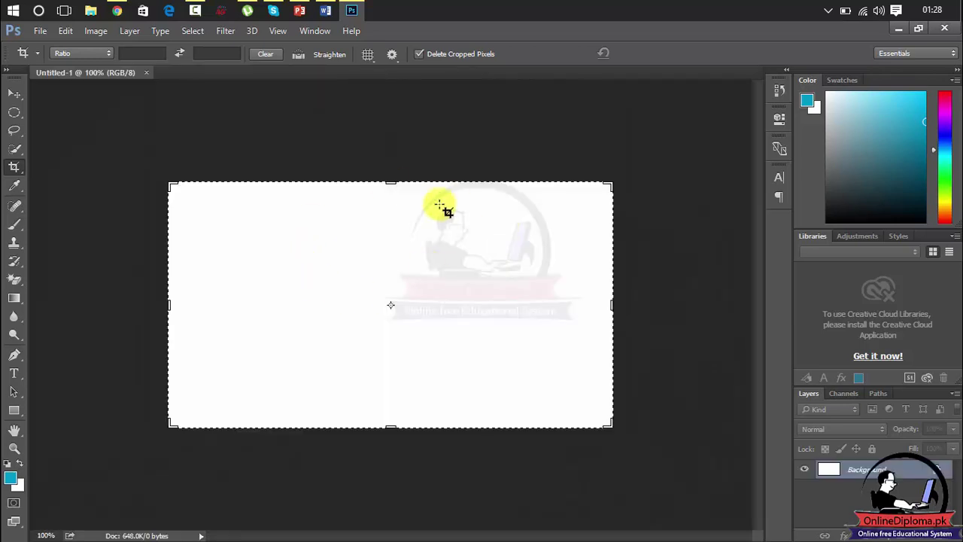
Copy the previewed pngall.com web design image from Chrome and paste it into the blank Photoshop document
{"action": "left_click", "coordinate": [40, 31]}
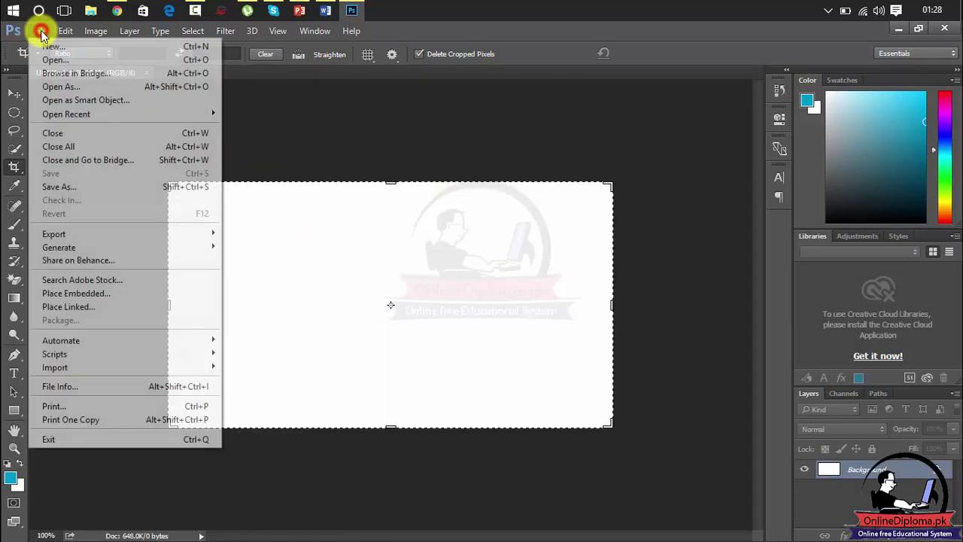
{"action": "left_click", "coordinate": [240, 98]}
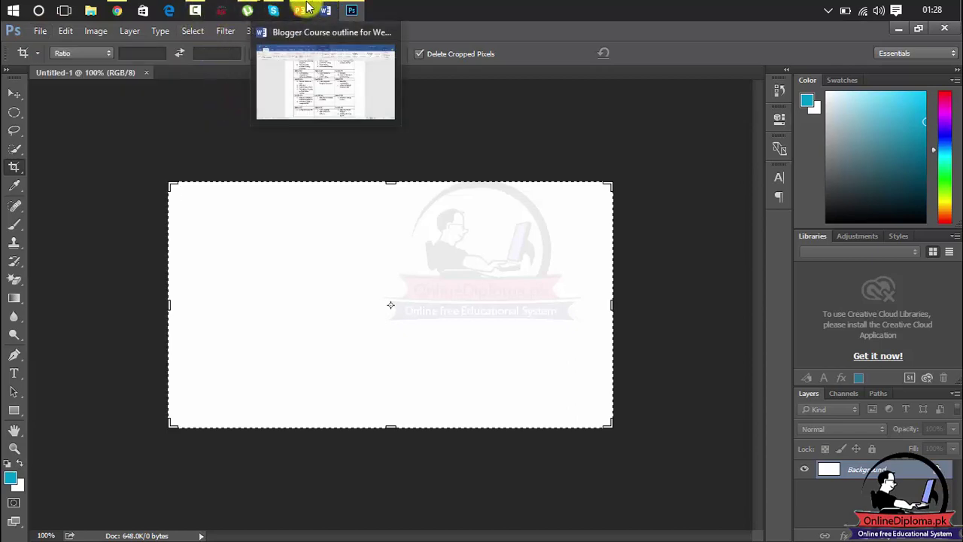
{"action": "left_click", "coordinate": [120, 10]}
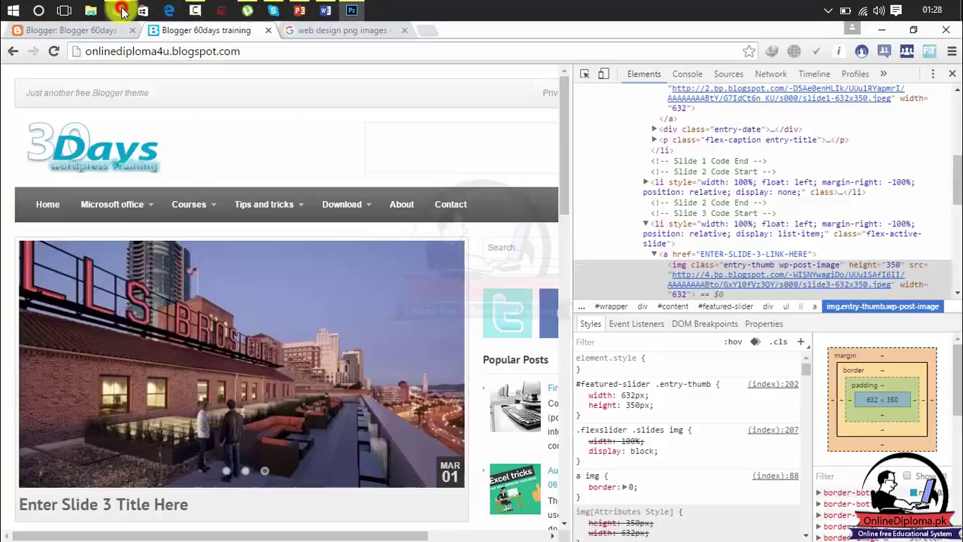
{"action": "left_click", "coordinate": [374, 30]}
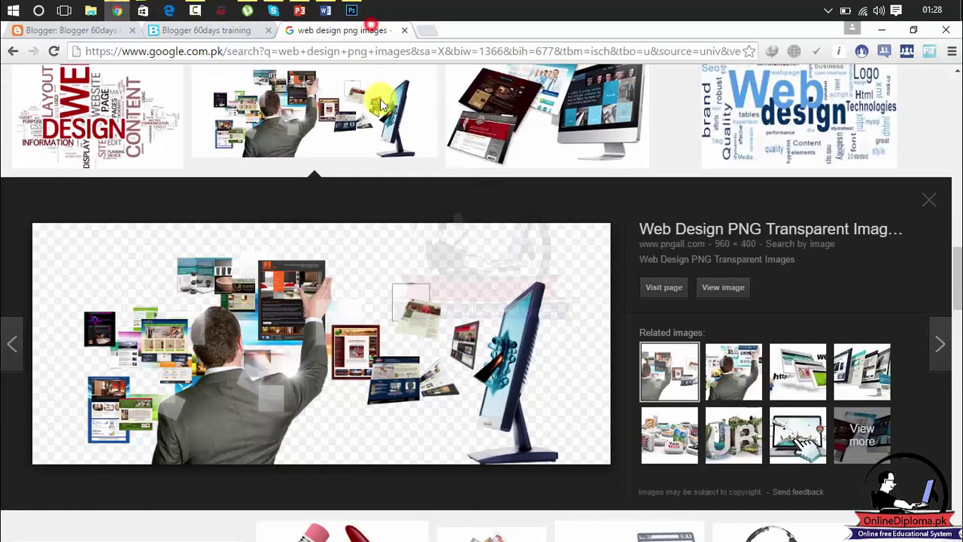
{"action": "right_click", "coordinate": [283, 287]}
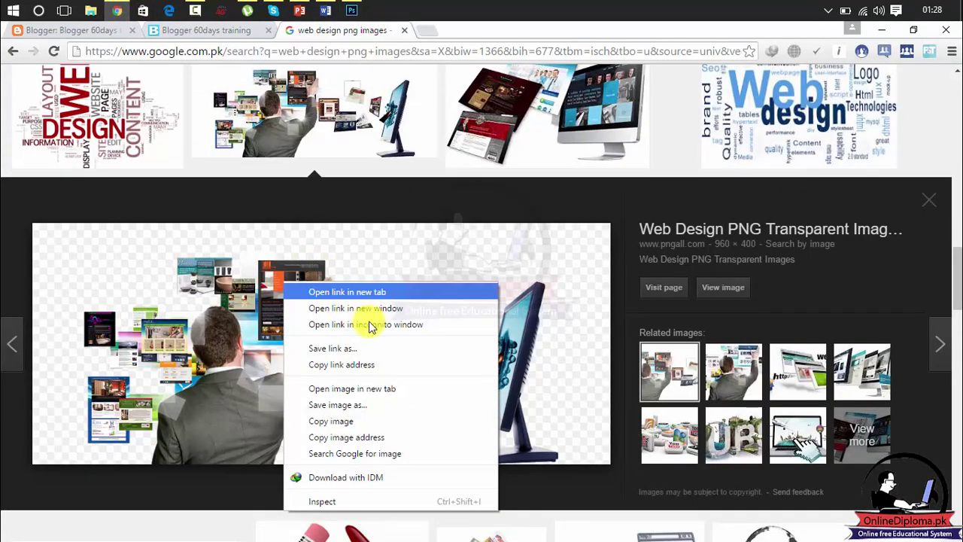
{"action": "left_click", "coordinate": [371, 421]}
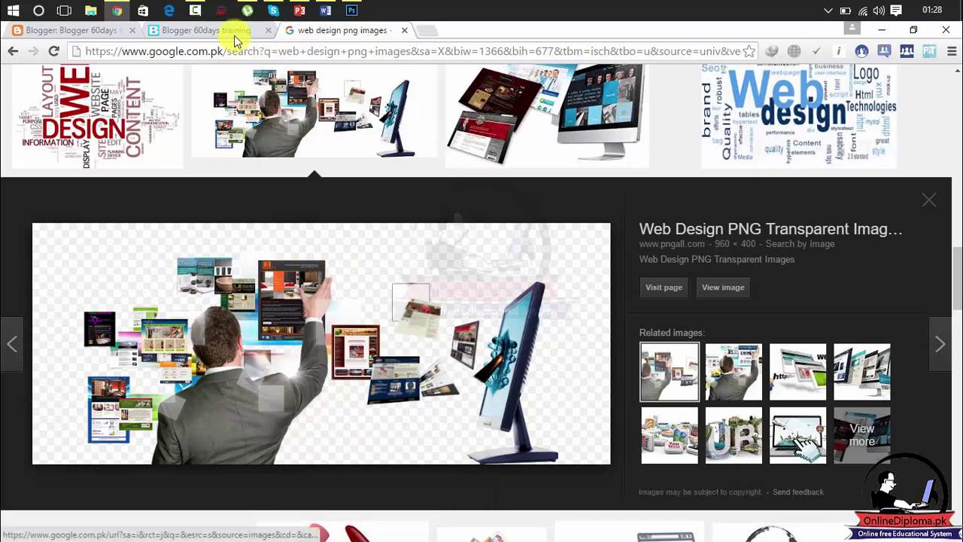
{"action": "left_click", "coordinate": [352, 11]}
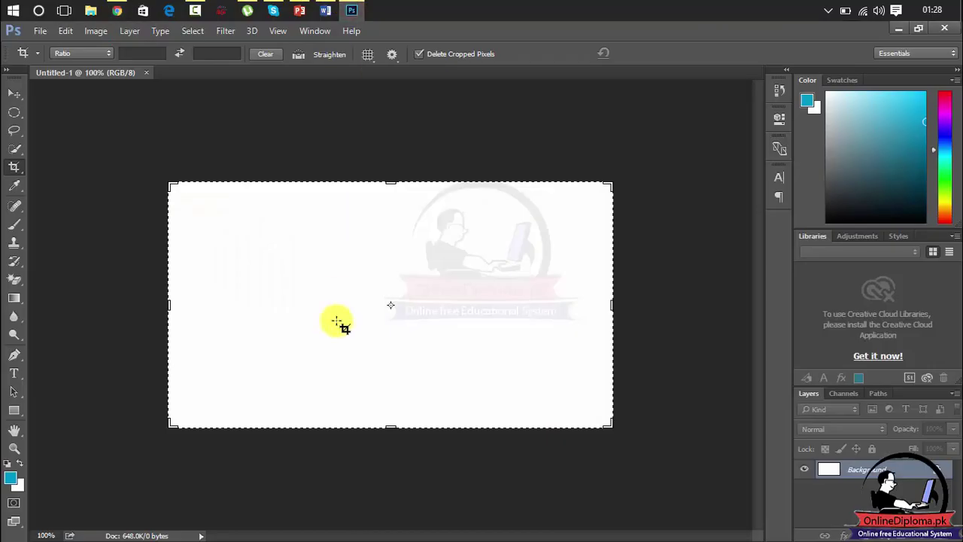
{"action": "key", "text": "ctrl+v"}
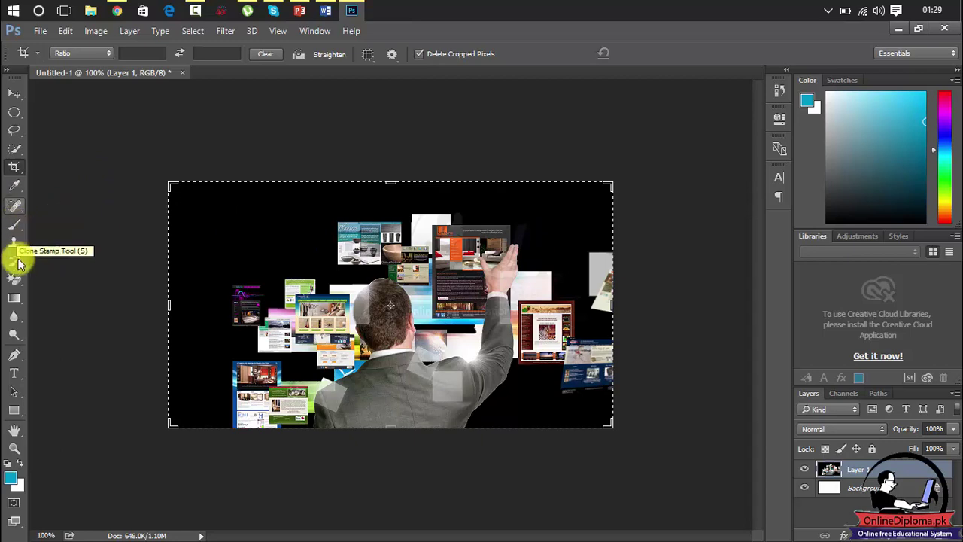
Erase the black background around the man and in the lower-right area of the pasted image with the Magic Eraser tool
{"action": "left_click", "coordinate": [20, 283]}
{"action": "left_click", "coordinate": [46, 280]}
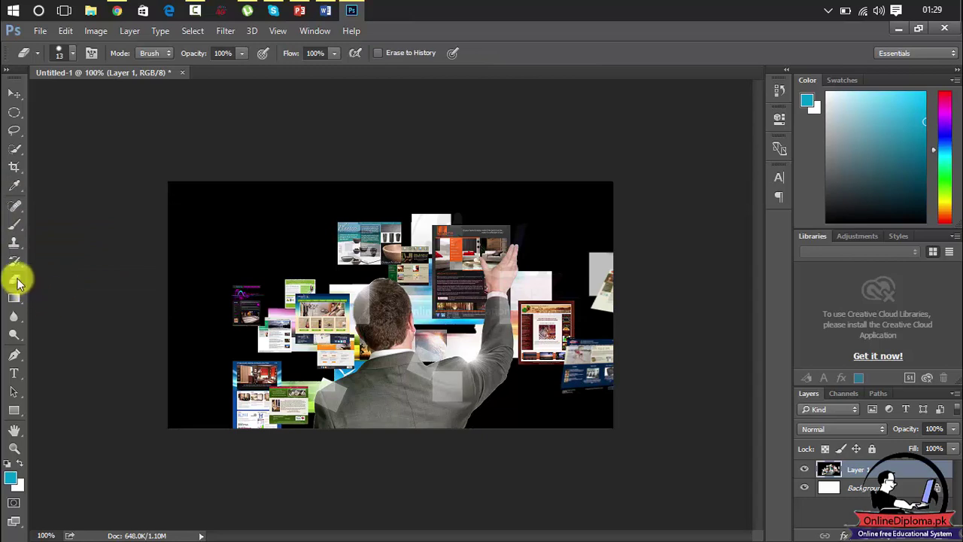
{"action": "left_click", "coordinate": [19, 280]}
{"action": "left_click", "coordinate": [53, 303]}
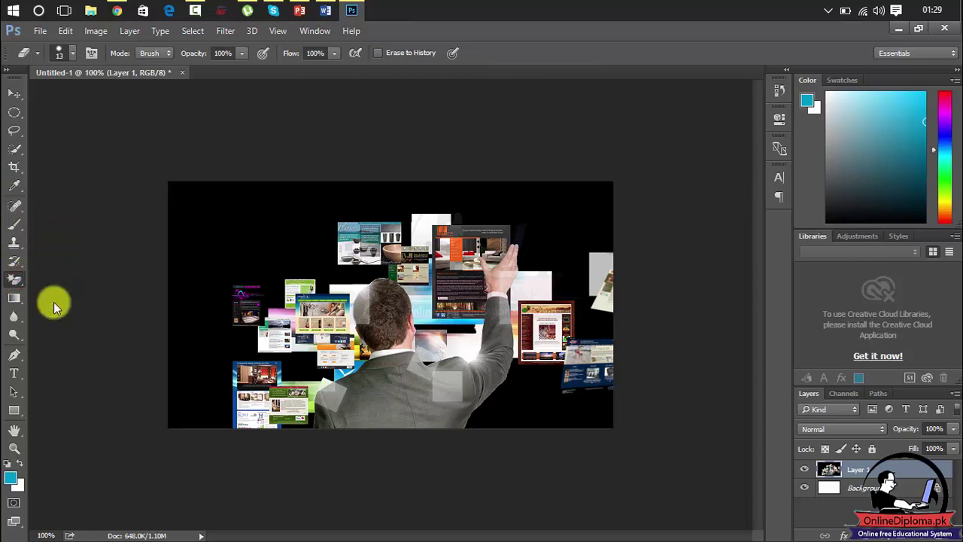
{"action": "left_click", "coordinate": [237, 227]}
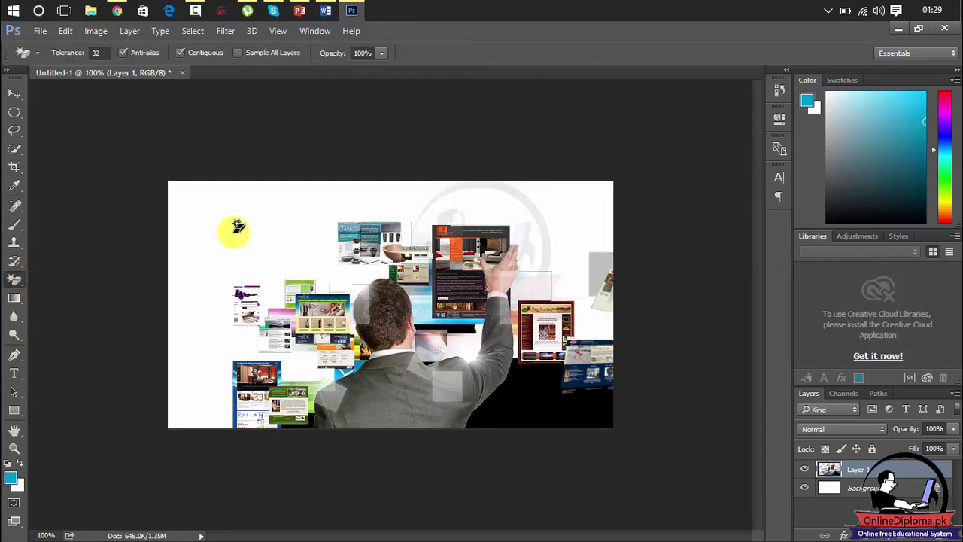
{"action": "left_click", "coordinate": [516, 411]}
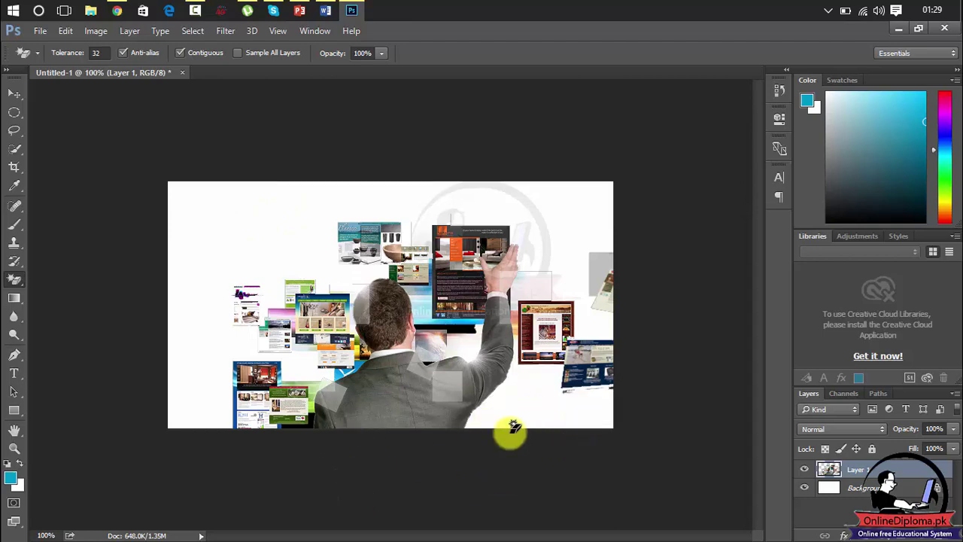
Move the pasted image up on the canvas and erase the exposed black areas on both sides of the man
{"action": "left_click", "coordinate": [15, 94]}
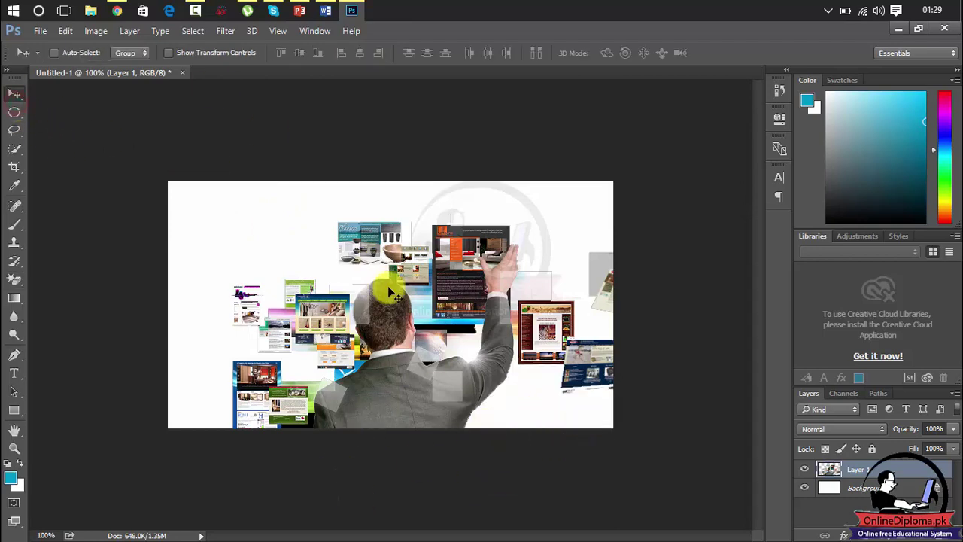
{"action": "left_click_drag", "start_coordinate": [402, 344], "coordinate": [403, 303]}
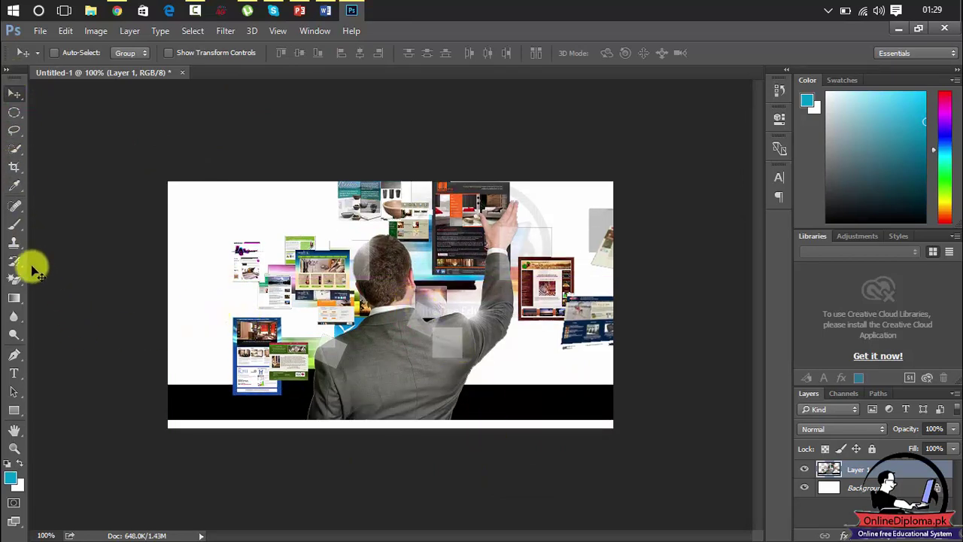
{"action": "left_click", "coordinate": [14, 279]}
{"action": "left_click", "coordinate": [207, 407]}
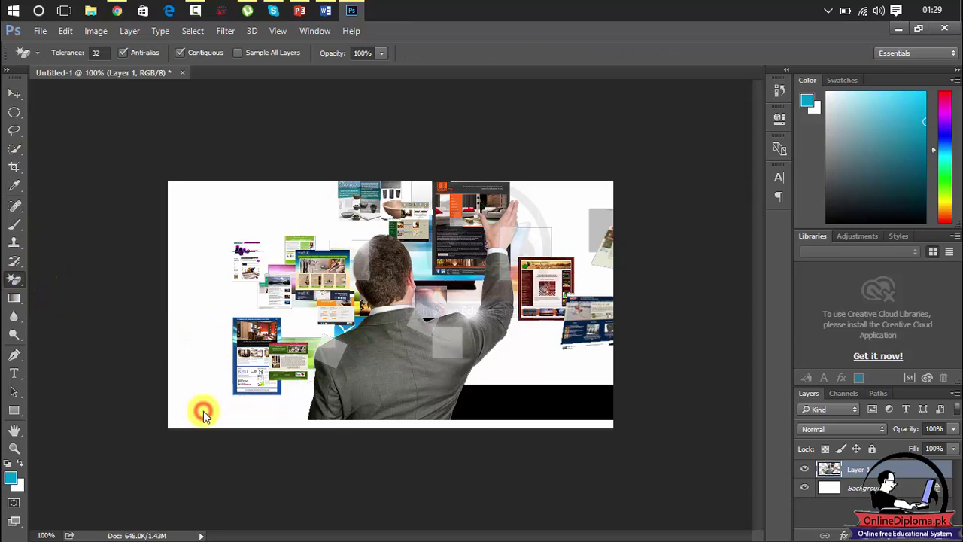
{"action": "left_click", "coordinate": [512, 410]}
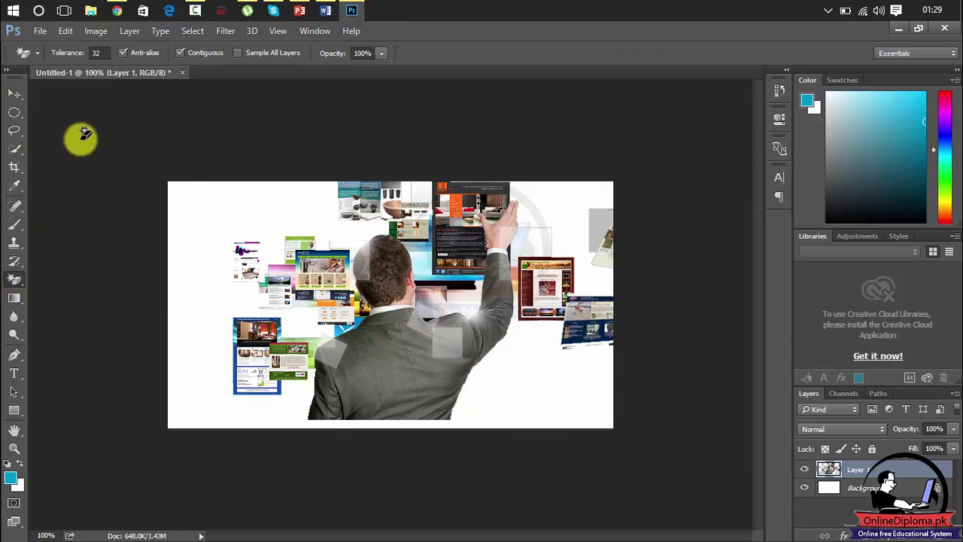
Free-transform the pasted image layer to fill the whole canvas, at 72.64% width and 87.50% height
{"action": "left_click", "coordinate": [14, 93]}
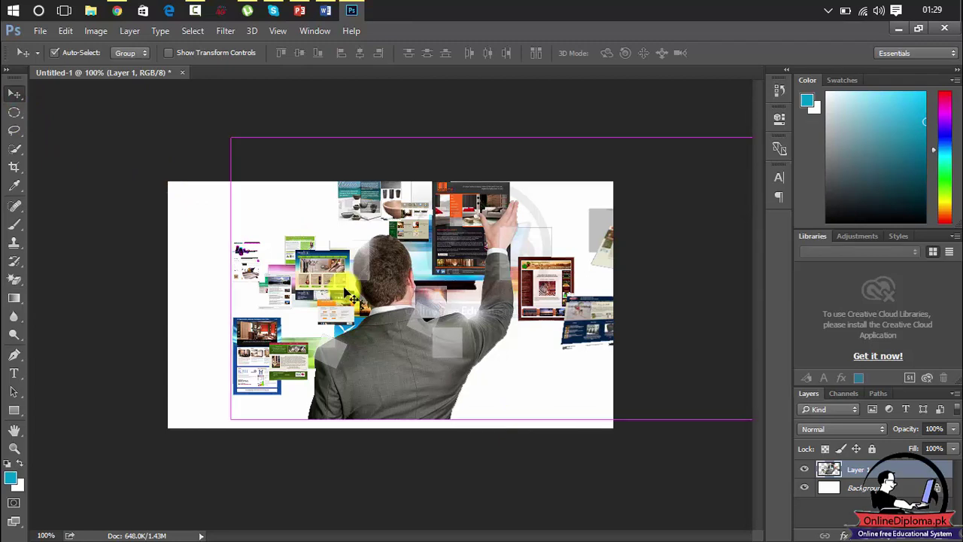
{"action": "key", "text": "ctrl+t"}
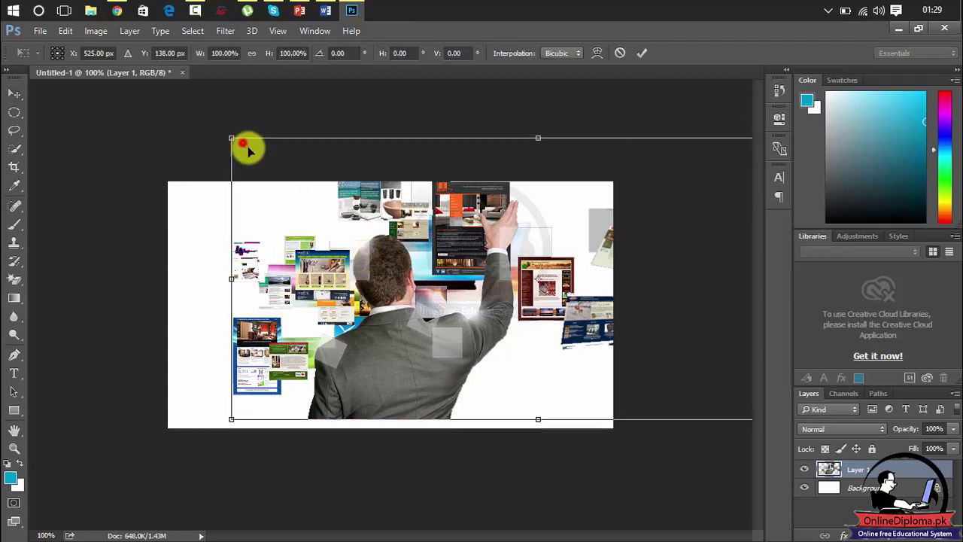
{"action": "left_click_drag", "start_coordinate": [248, 151], "coordinate": [232, 274]}
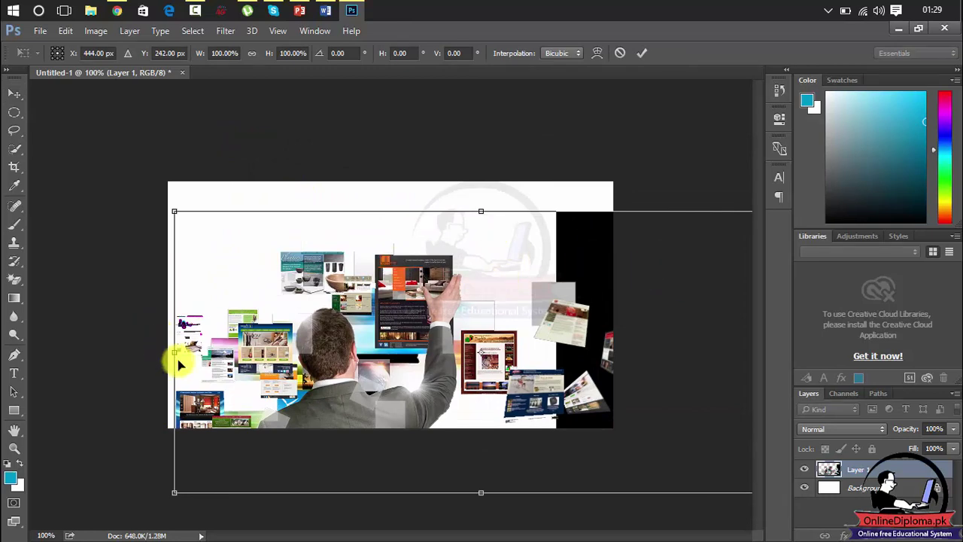
{"action": "left_click_drag", "start_coordinate": [173, 354], "coordinate": [215, 309]}
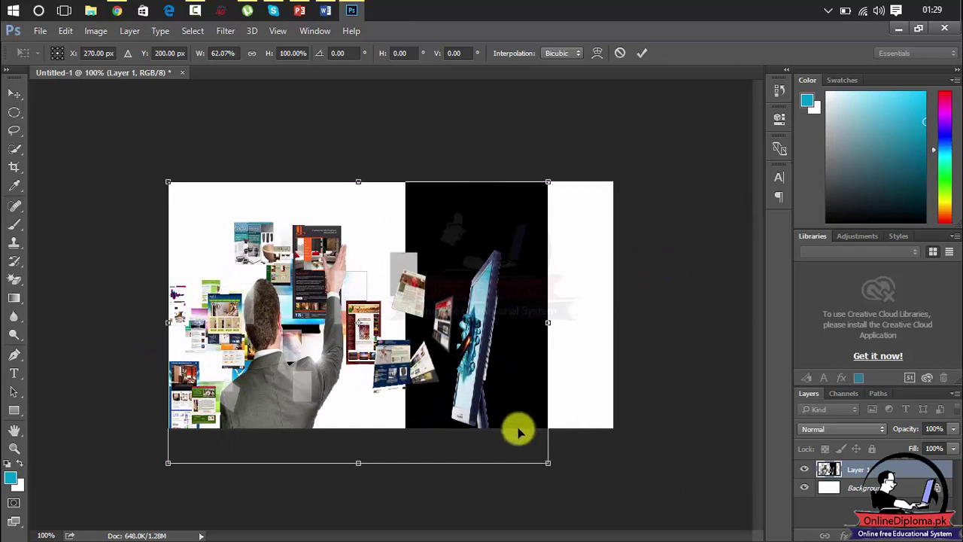
{"action": "left_click_drag", "start_coordinate": [548, 463], "coordinate": [611, 422]}
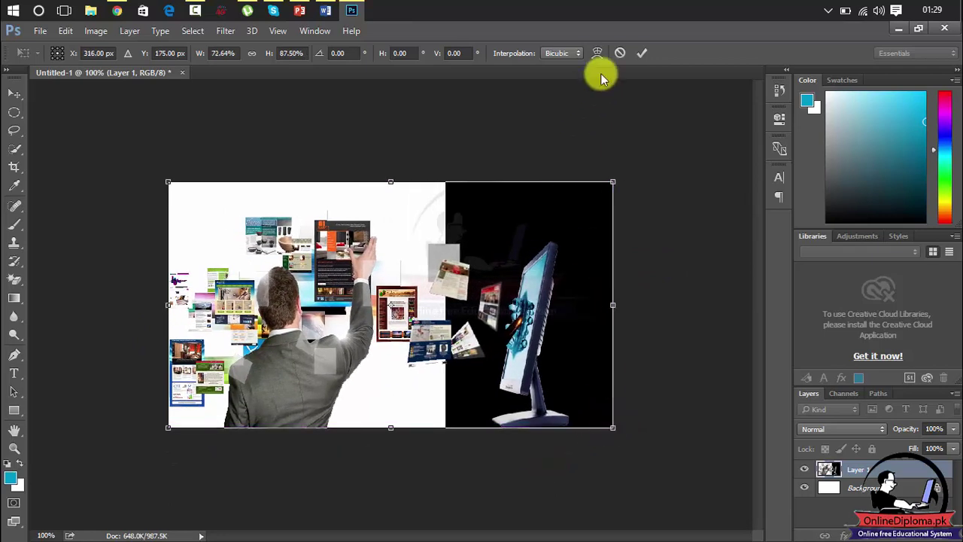
{"action": "left_click", "coordinate": [640, 54]}
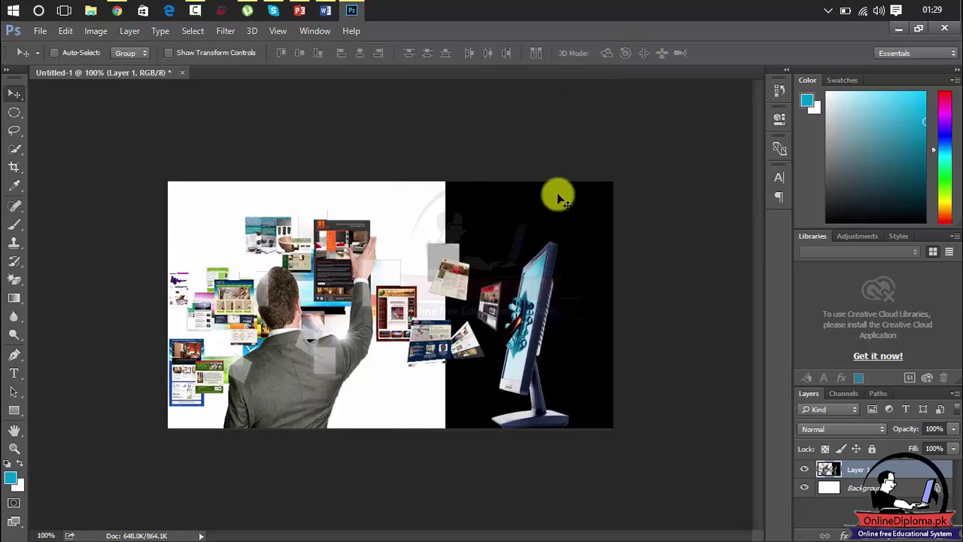
Erase the black background around the computer monitor with the Magic Eraser tool
{"action": "left_click", "coordinate": [12, 283]}
{"action": "left_click", "coordinate": [484, 237]}
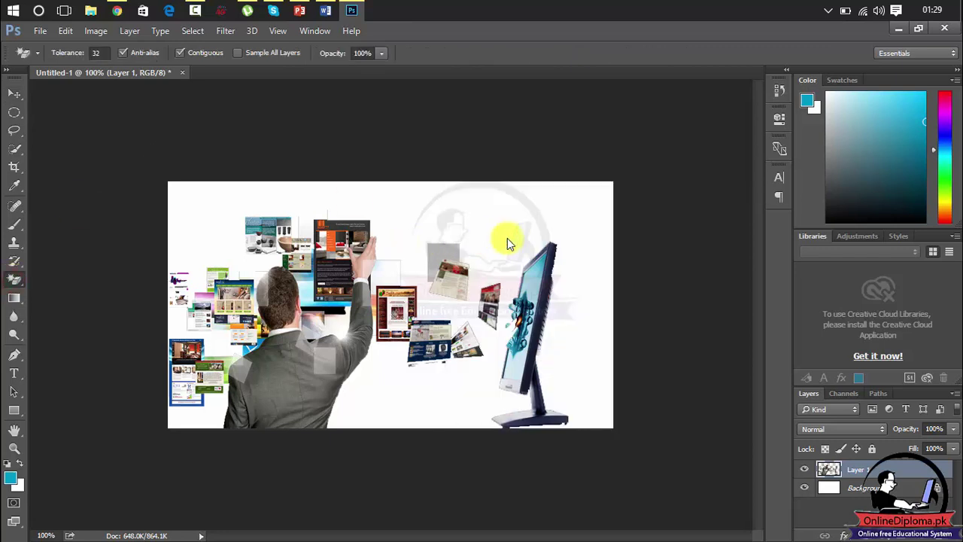
{"action": "left_click", "coordinate": [15, 93]}
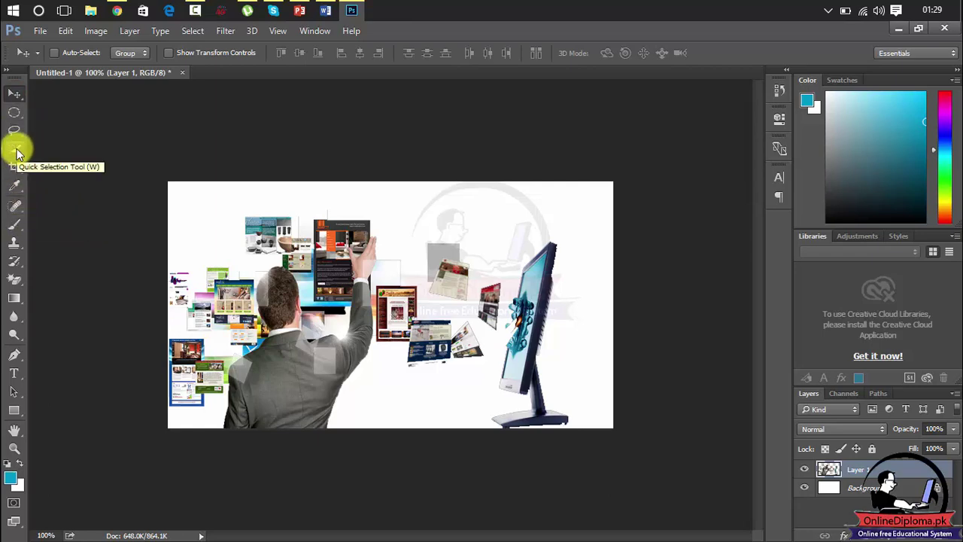
Select a full-width horizontal band just below the middle of the canvas with the Rectangular Marquee tool
{"action": "left_click", "coordinate": [17, 374]}
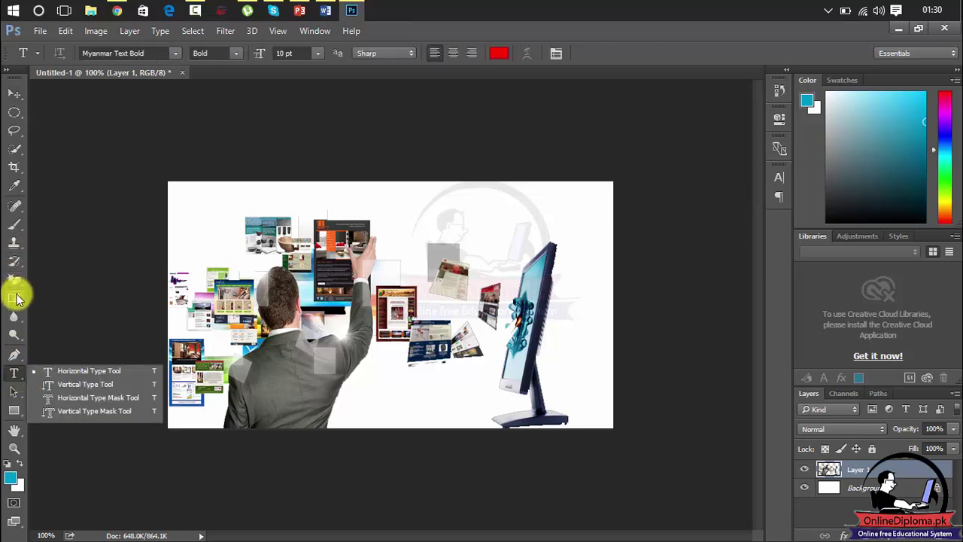
{"action": "left_click", "coordinate": [17, 113]}
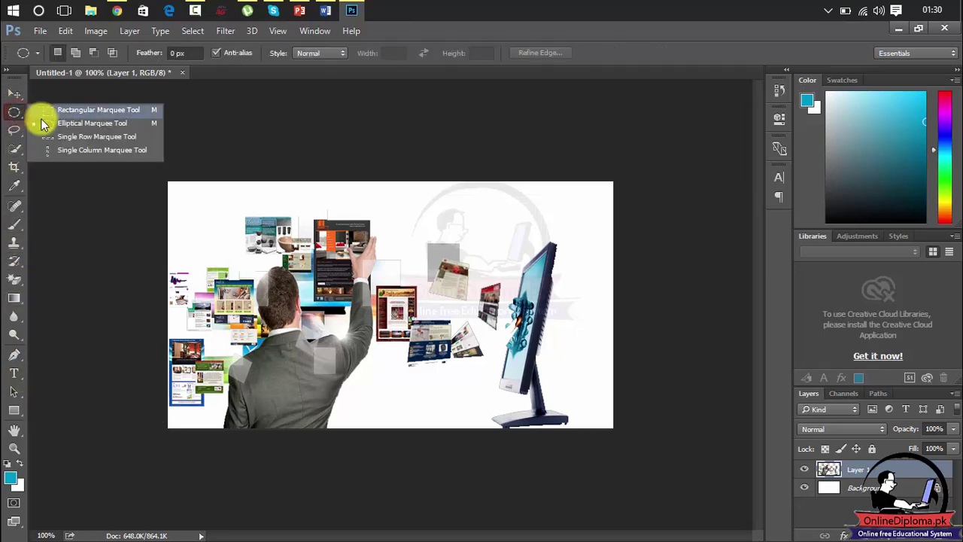
{"action": "left_click", "coordinate": [60, 111]}
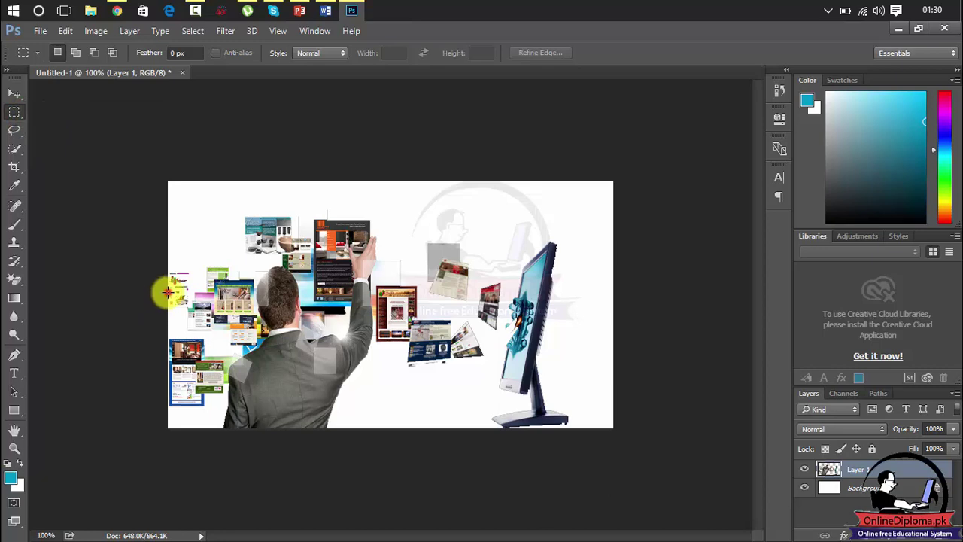
{"action": "left_click_drag", "start_coordinate": [167, 292], "coordinate": [614, 360]}
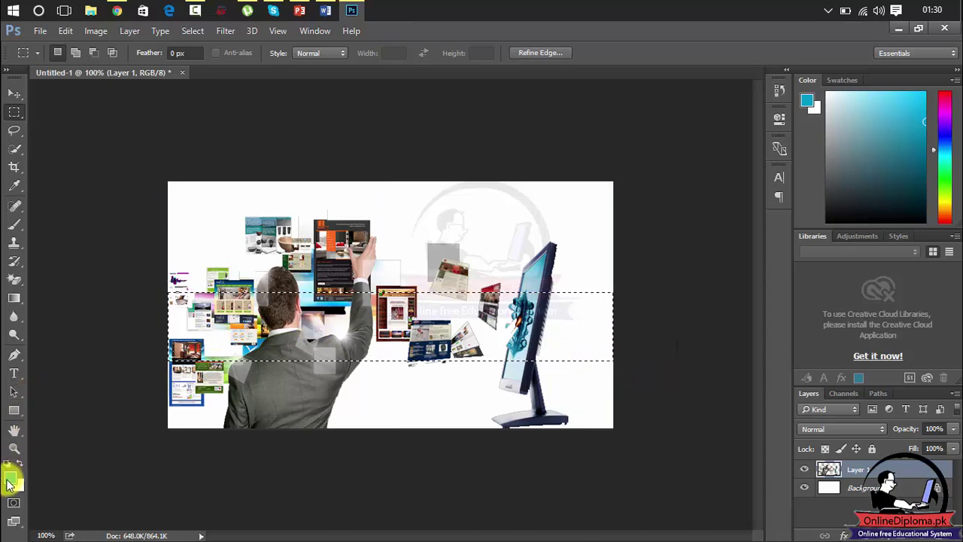
{"action": "key", "text": "alt+BackSpace"}
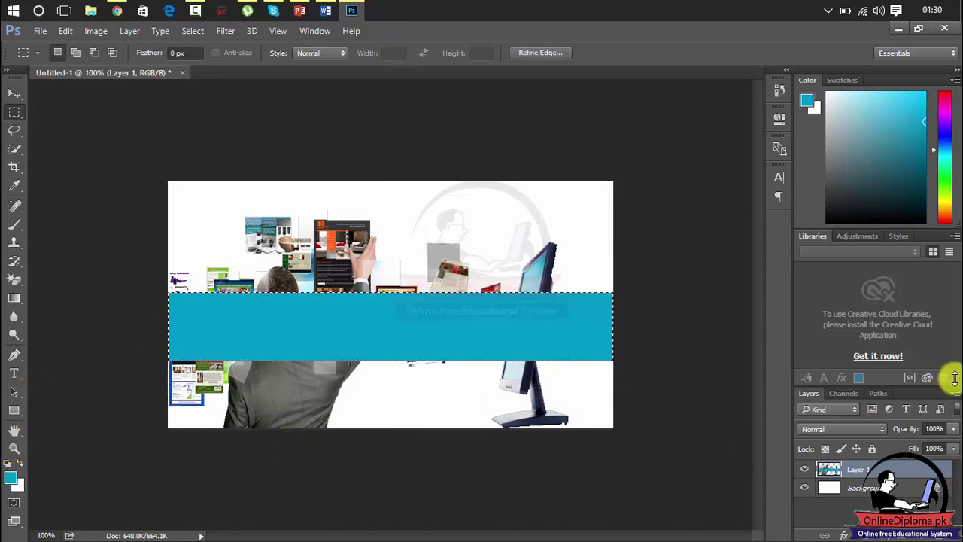
{"action": "left_click", "coordinate": [954, 430]}
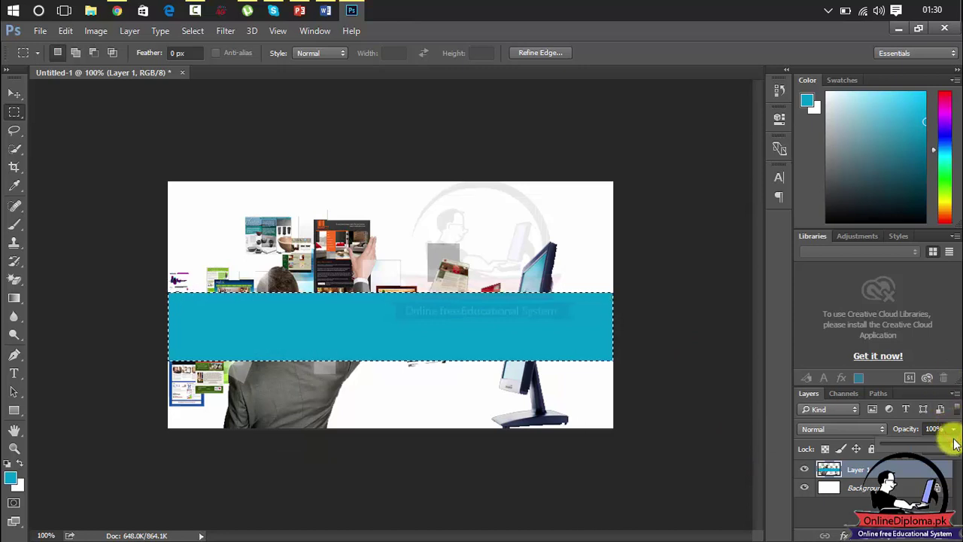
{"action": "mouse_move", "coordinate": [941, 451]}
{"action": "left_mouse_down"}
{"action": "mouse_move", "coordinate": [933, 454]}
{"action": "mouse_move", "coordinate": [953, 444]}
{"action": "left_mouse_up"}
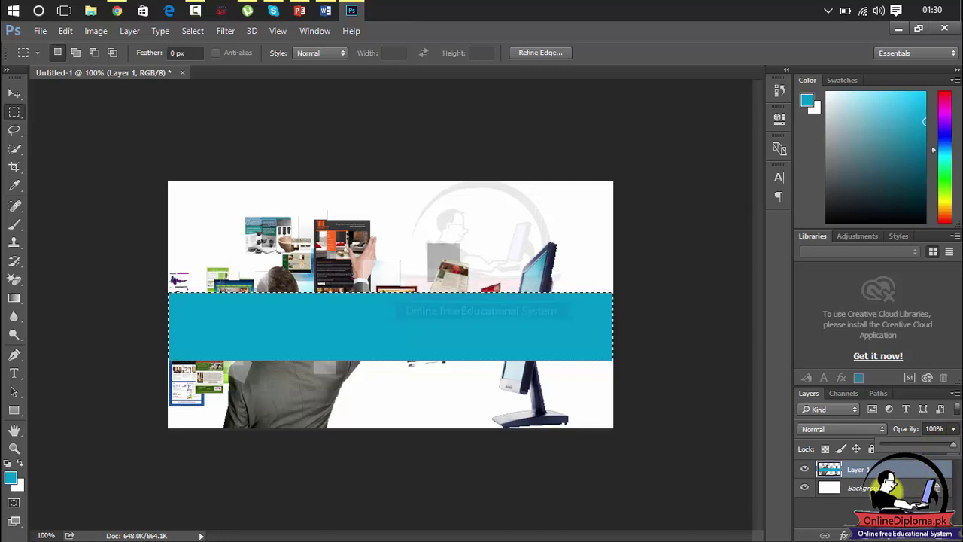
{"action": "left_click", "coordinate": [780, 92]}
{"action": "left_click", "coordinate": [705, 120]}
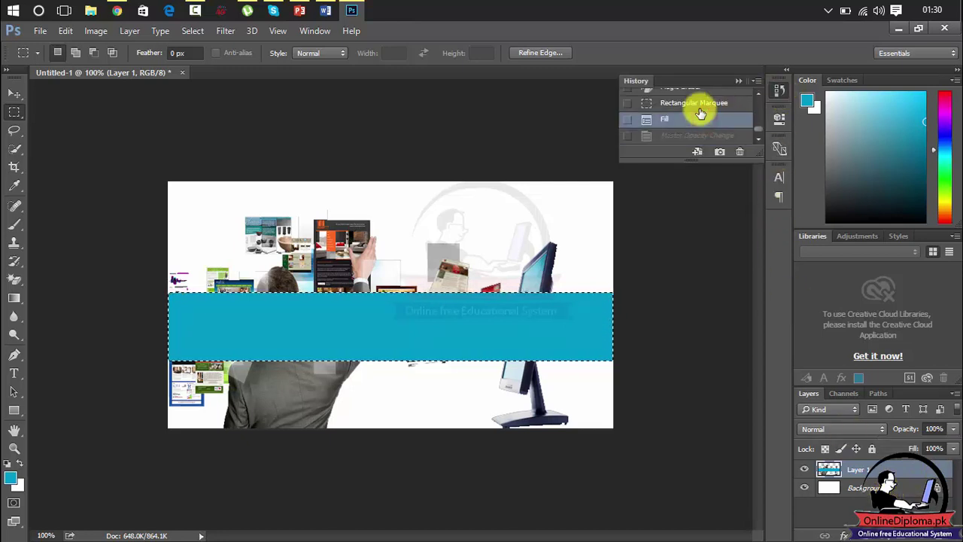
{"action": "left_click", "coordinate": [699, 106]}
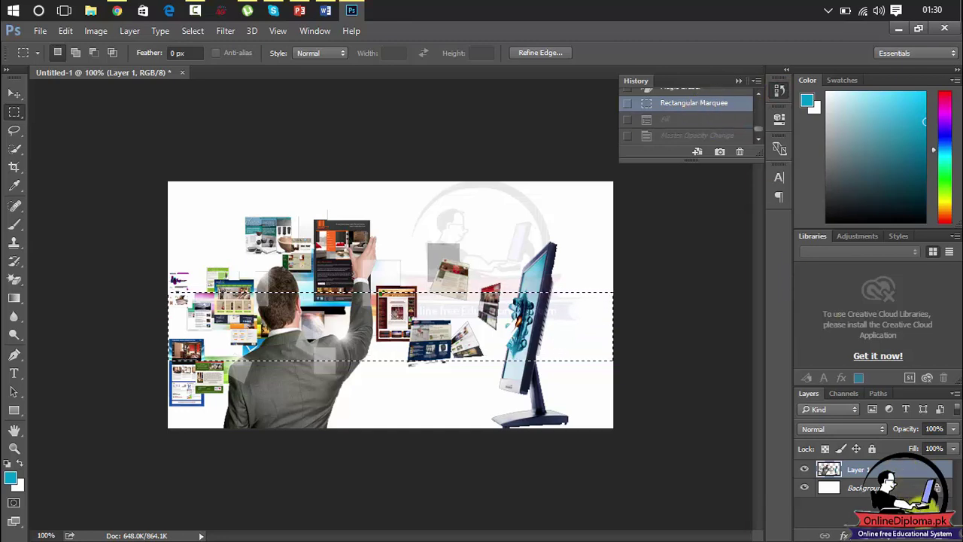
Add a new layer, fill the selected band with the blue foreground color and set the layer's opacity to 58%
{"action": "left_click", "coordinate": [923, 535]}
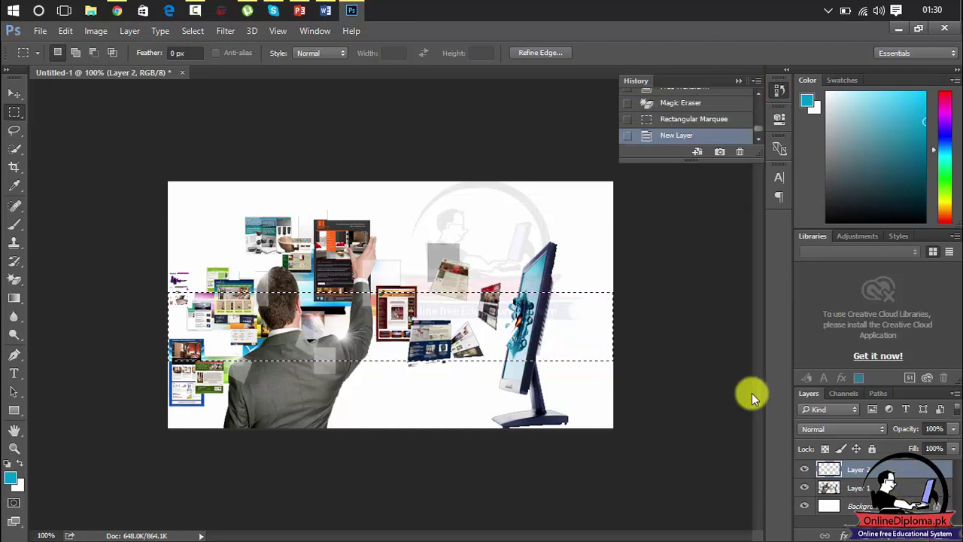
{"action": "key", "text": "alt+BackSpace"}
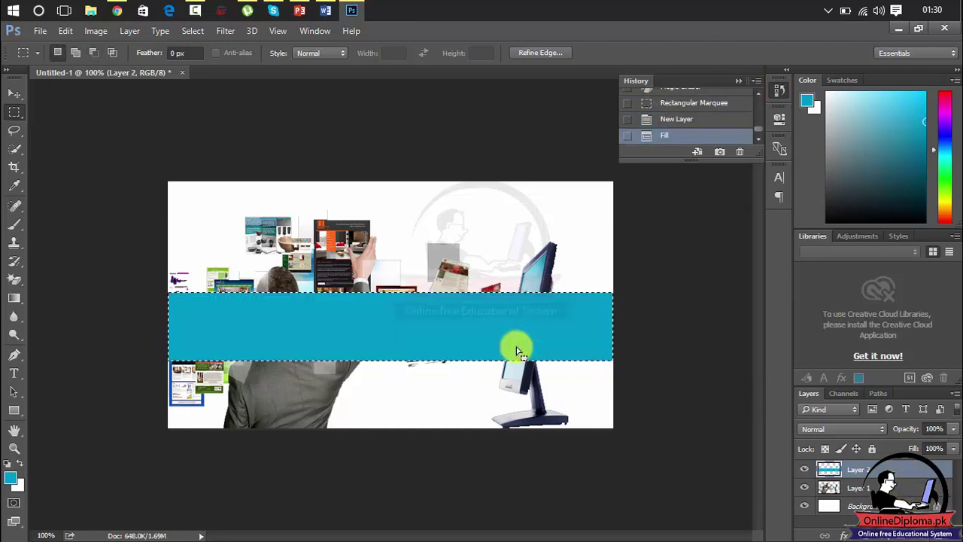
{"action": "left_click_drag", "start_coordinate": [953, 429], "coordinate": [926, 451]}
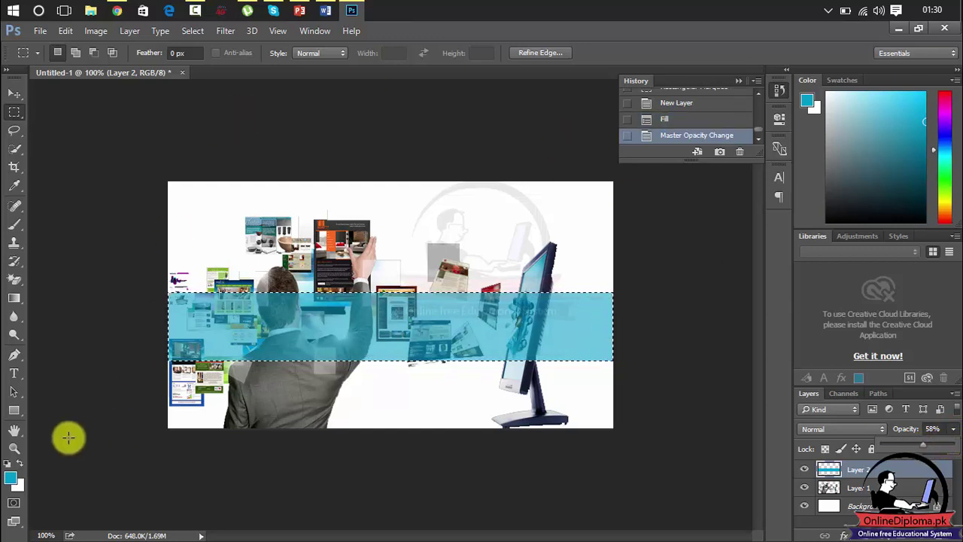
Start a horizontal text line near the left end of the blue band and enter "Click here to Create your Ow"
{"action": "left_click", "coordinate": [14, 373]}
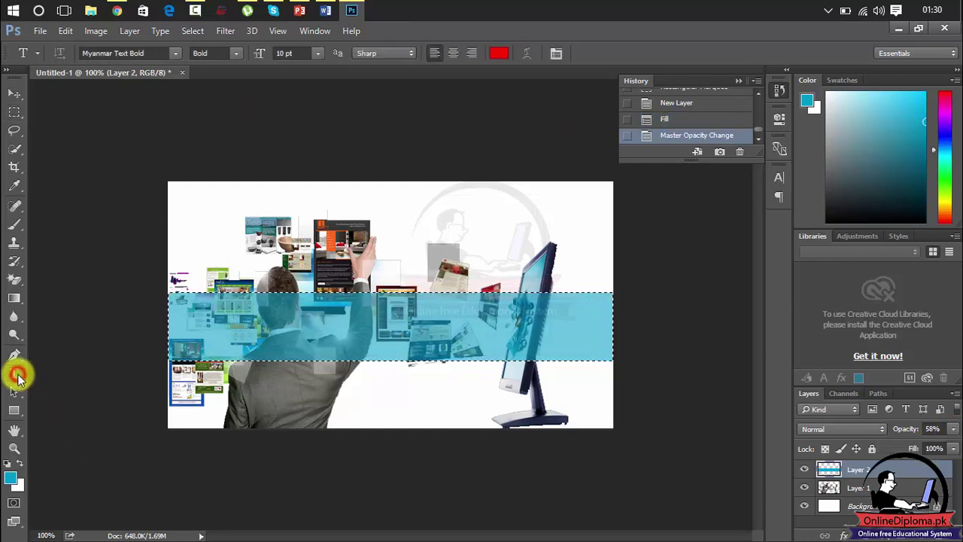
{"action": "left_click", "coordinate": [194, 334]}
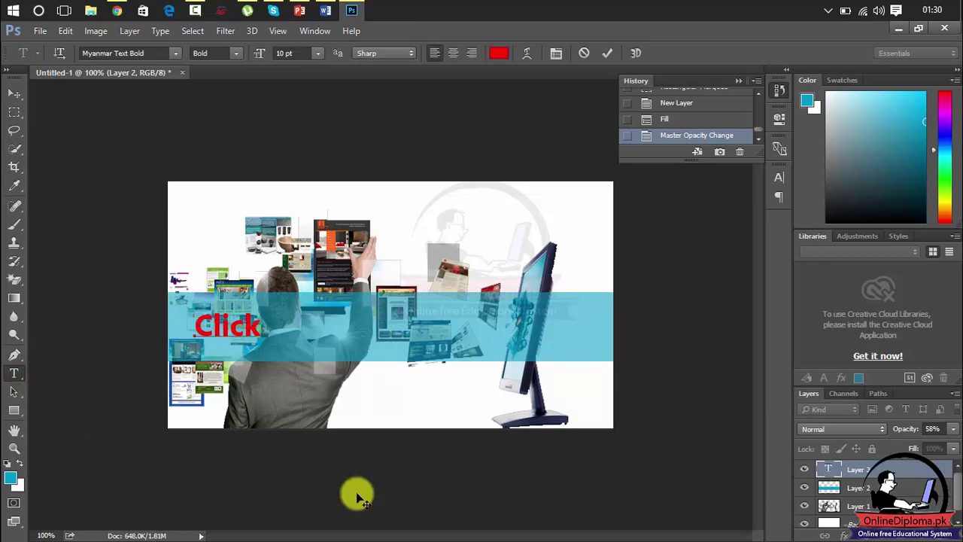
{"action": "type", "text": "Click here"}
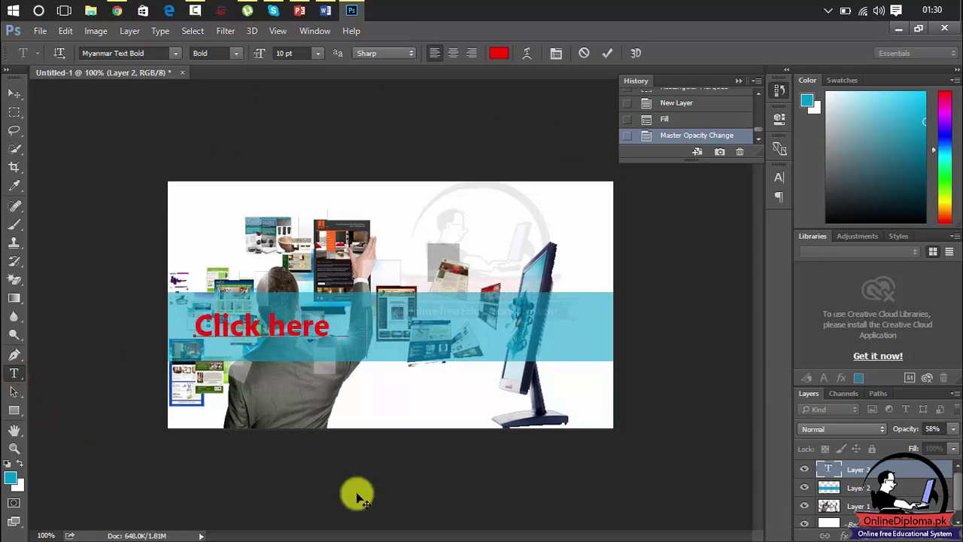
{"action": "type", "text": " to Cre"}
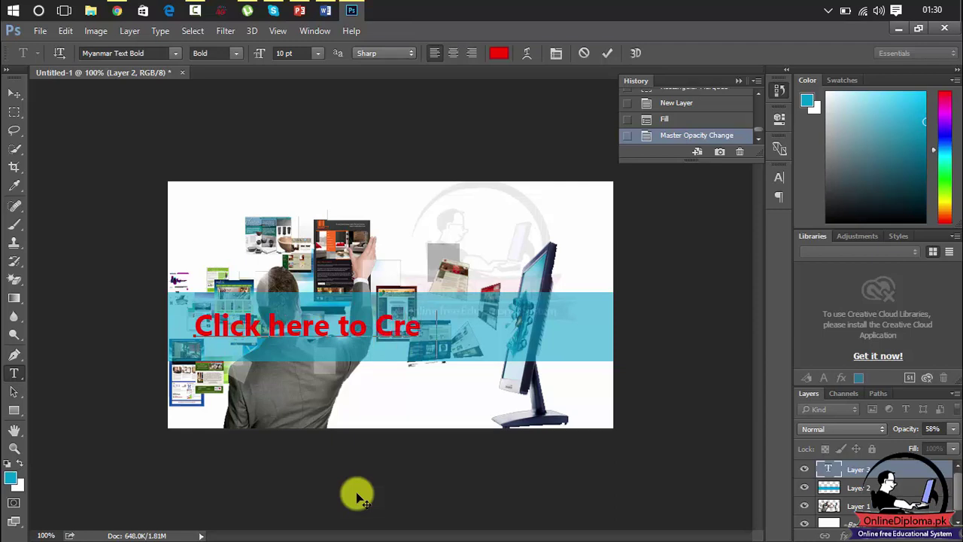
{"action": "type", "text": "ate yout"}
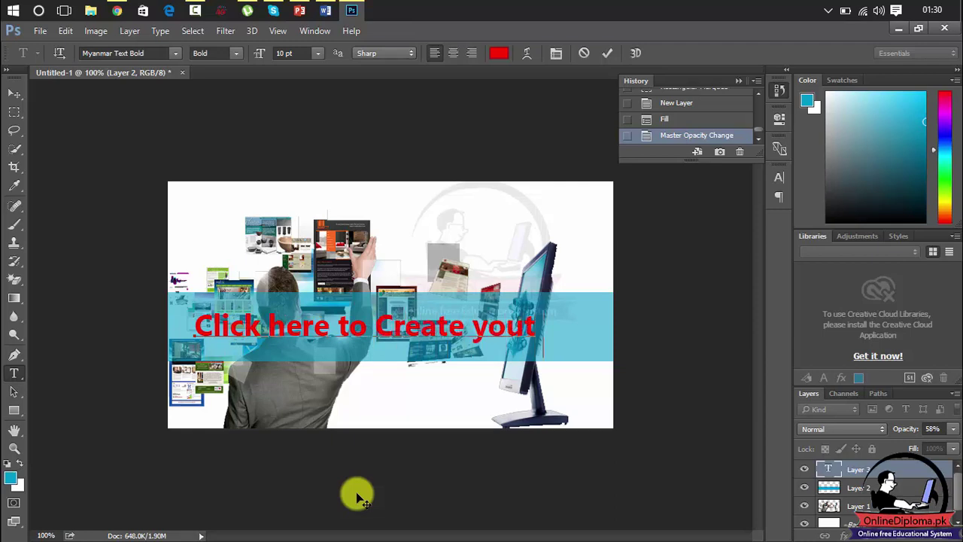
{"action": "key", "text": "BackSpace"}
{"action": "type", "text": "r Ow"}
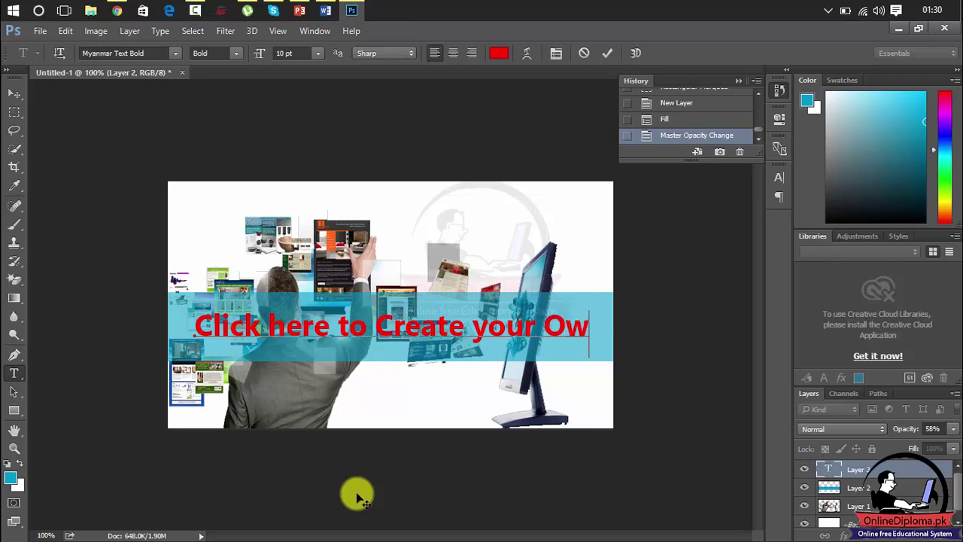
Replace the whole text line on the blue band with "Create your Own Website"
{"action": "key", "text": "BackSpace"}
{"action": "key", "text": "BackSpace"}
{"action": "key", "text": "BackSpace"}
{"action": "key", "text": "BackSpace"}
{"action": "key", "text": "BackSpace"}
{"action": "key", "text": "BackSpace"}
{"action": "key", "text": "BackSpace"}
{"action": "key", "text": "BackSpace"}
{"action": "key", "text": "BackSpace"}
{"action": "key", "text": "BackSpace"}
{"action": "key", "text": "BackSpace"}
{"action": "key", "text": "BackSpace"}
{"action": "key", "text": "BackSpace"}
{"action": "key", "text": "BackSpace"}
{"action": "key", "text": "BackSpace"}
{"action": "key", "text": "BackSpace"}
{"action": "key", "text": "BackSpace"}
{"action": "key", "text": "BackSpace"}
{"action": "key", "text": "BackSpace"}
{"action": "key", "text": "BackSpace"}
{"action": "key", "text": "BackSpace"}
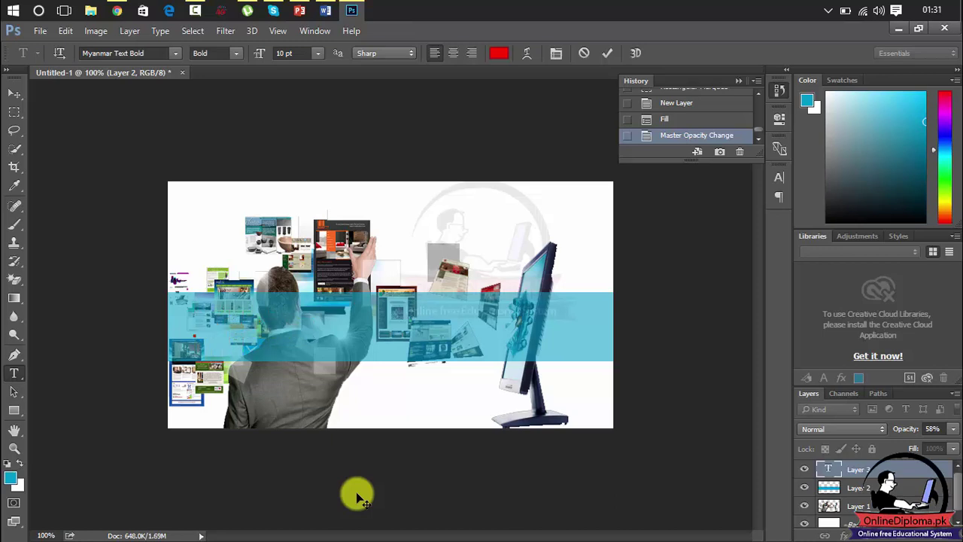
{"action": "type", "text": "Create you"}
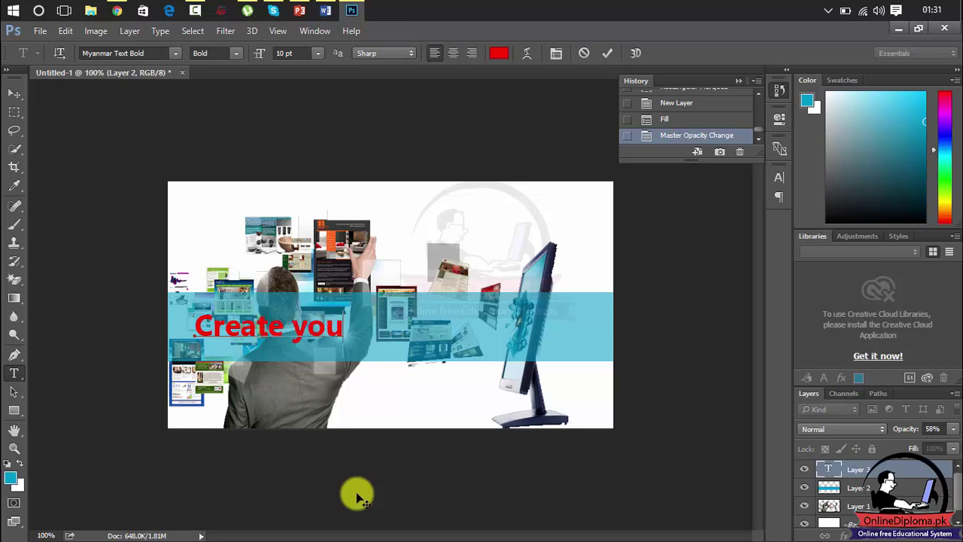
{"action": "type", "text": "r OW"}
{"action": "key", "text": "BackSpace"}
{"action": "key", "text": "BackSpace"}
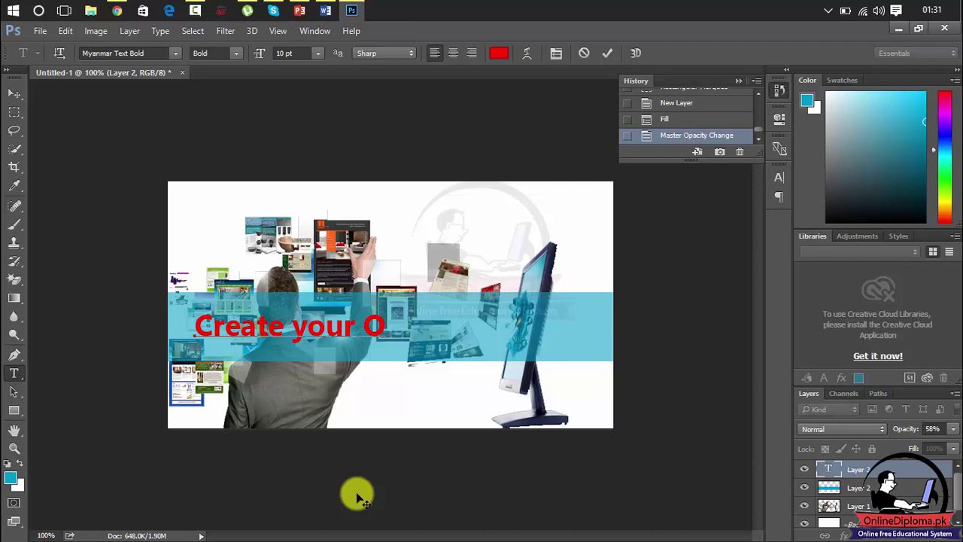
{"action": "type", "text": "wn"}
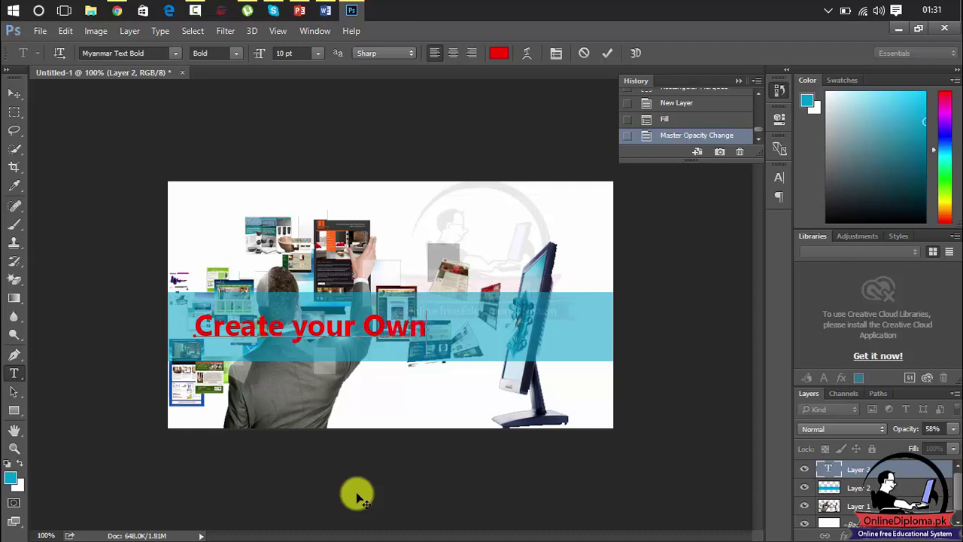
{"action": "type", "text": " Website"}
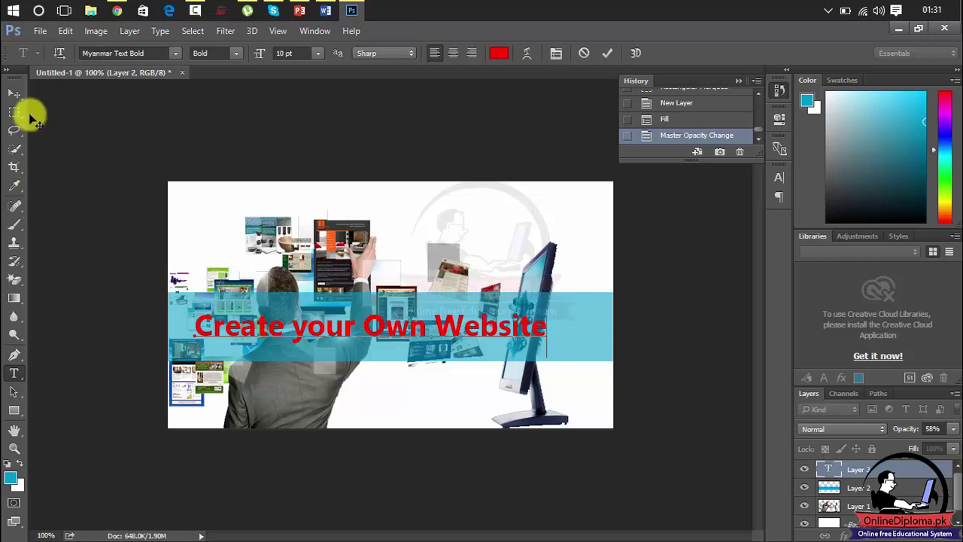
Change the color of the whole "Create your Own Website" text to white (ffffff) and commit the text layer
{"action": "left_click_drag", "start_coordinate": [548, 325], "coordinate": [189, 344]}
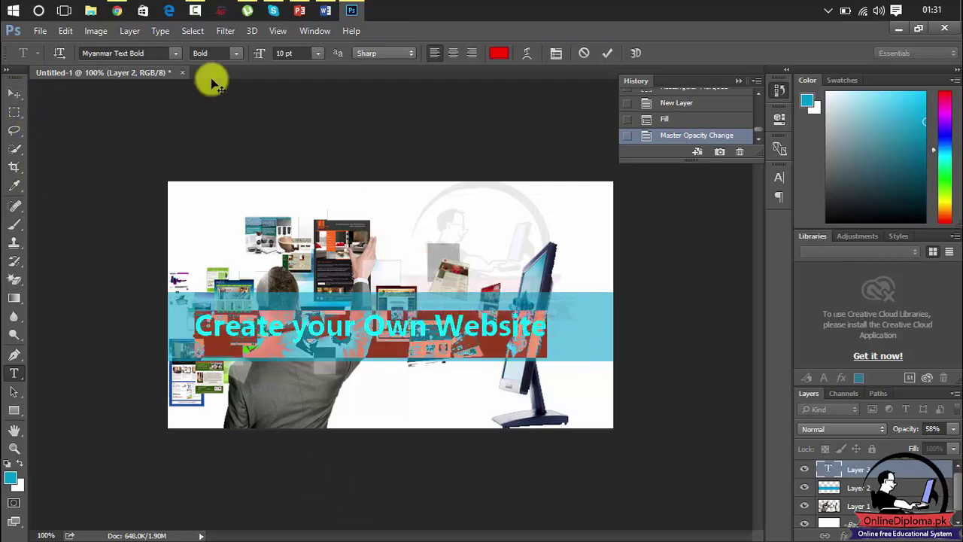
{"action": "left_click", "coordinate": [498, 51]}
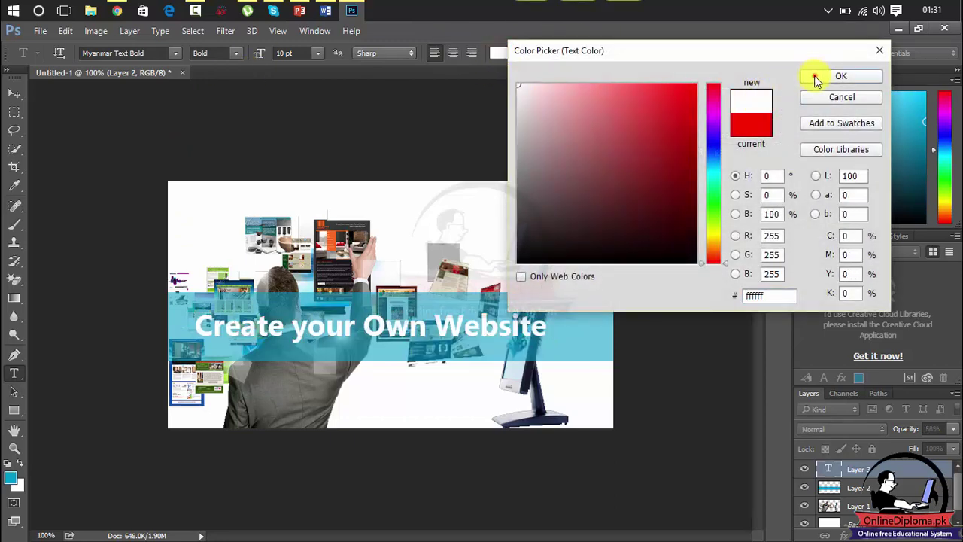
{"action": "left_click", "coordinate": [817, 76]}
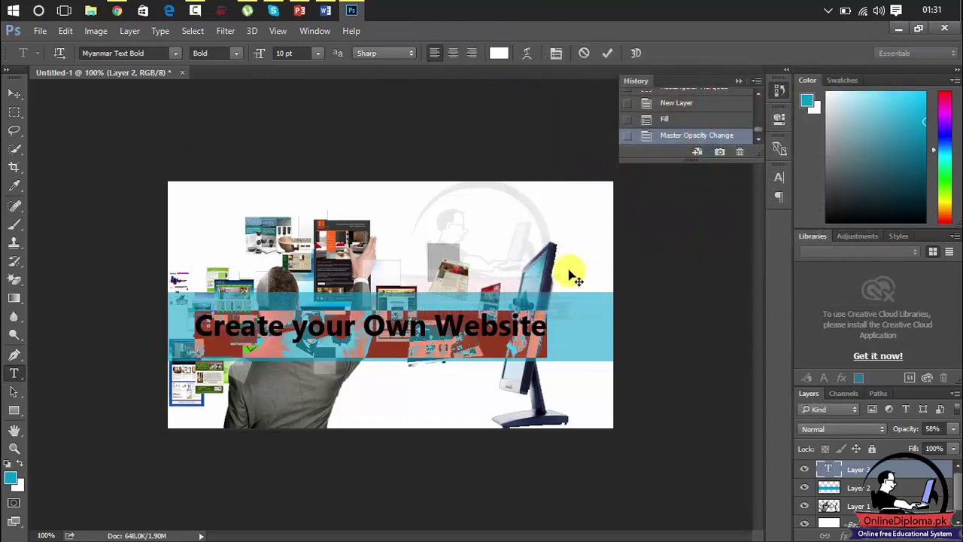
{"action": "left_click", "coordinate": [851, 475]}
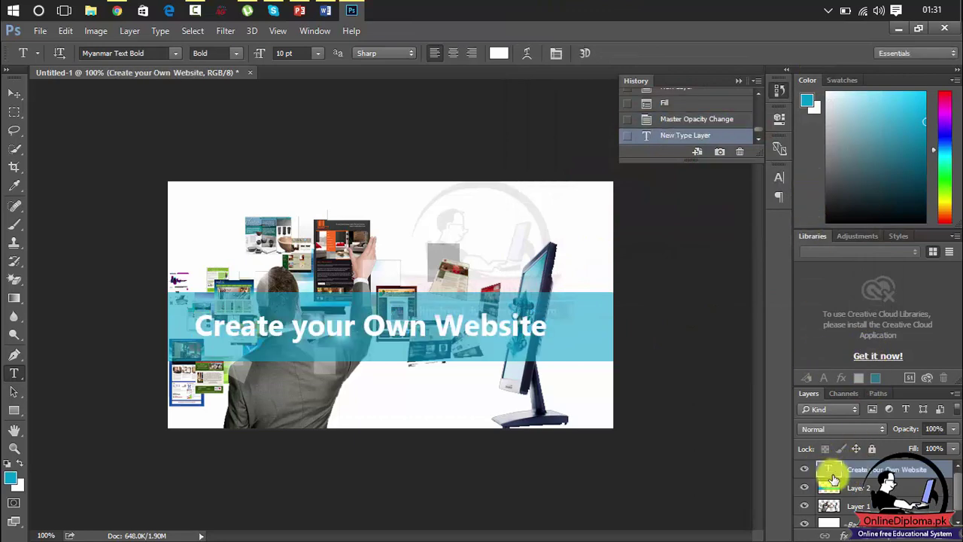
Give the caption text layer a drop shadow with a distance of 7 px, a spread of about 6% and a size of 7 px
{"action": "right_click", "coordinate": [834, 479]}
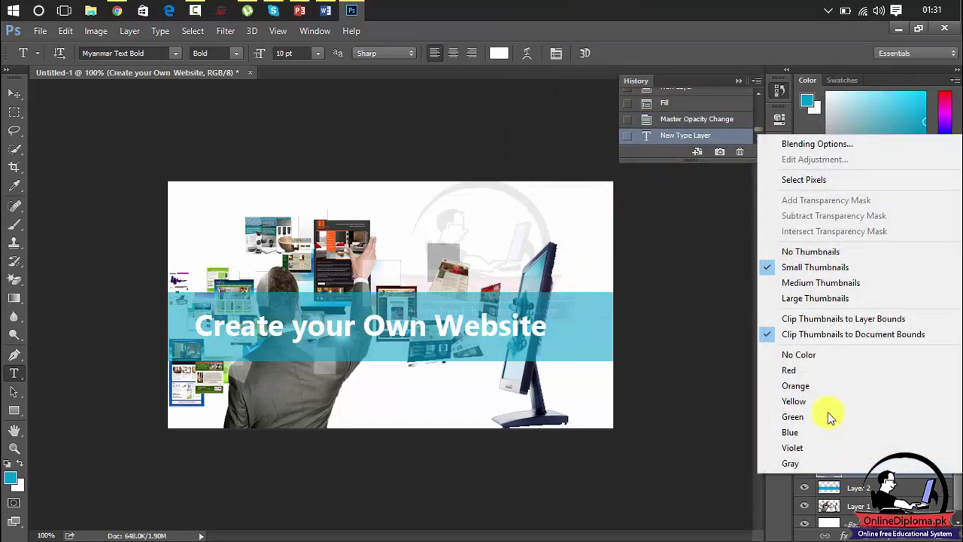
{"action": "left_click", "coordinate": [817, 145]}
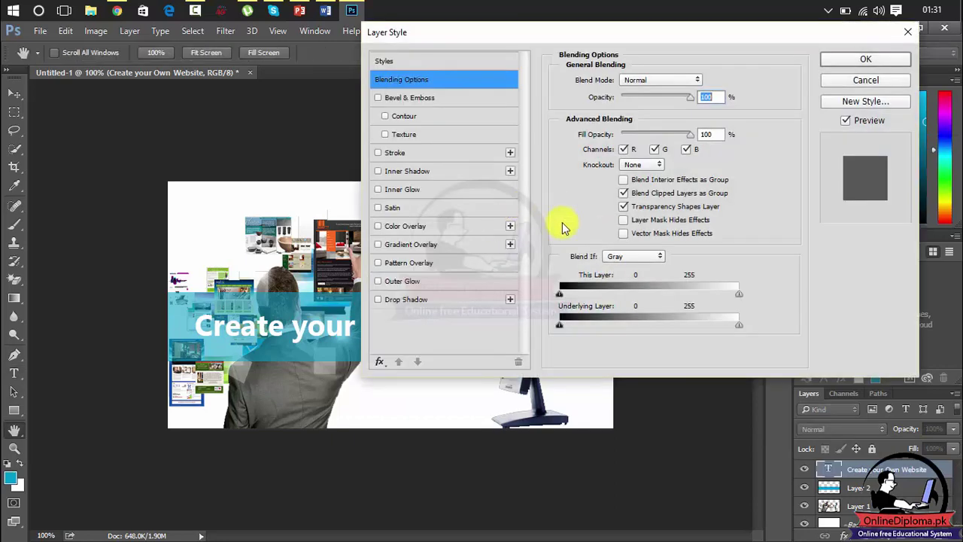
{"action": "left_click_drag", "start_coordinate": [496, 31], "coordinate": [640, 32]}
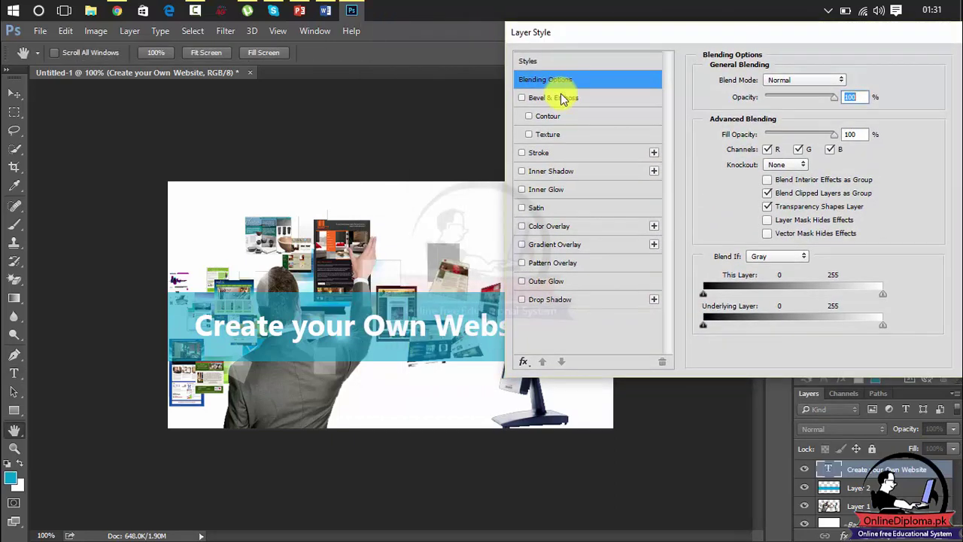
{"action": "left_click", "coordinate": [561, 98]}
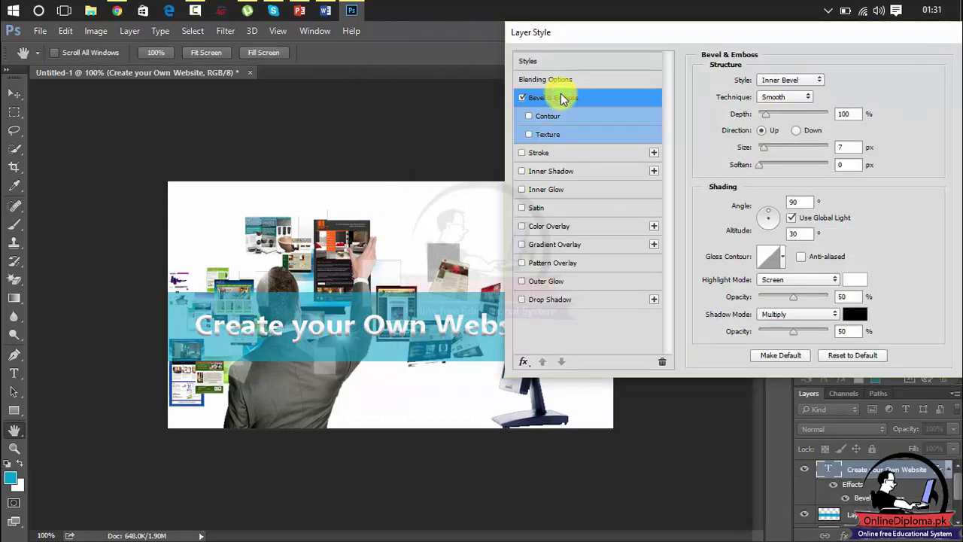
{"action": "left_click", "coordinate": [519, 99]}
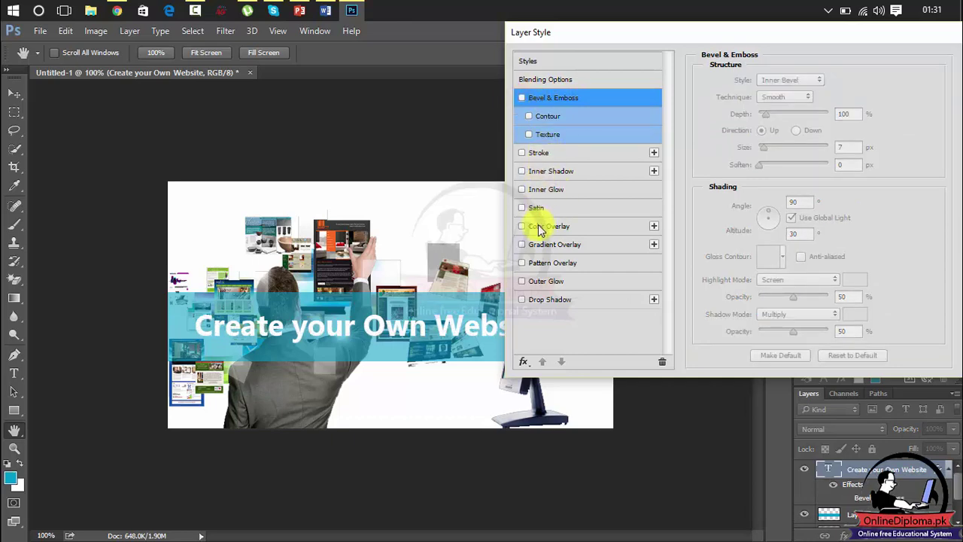
{"action": "left_click", "coordinate": [537, 300]}
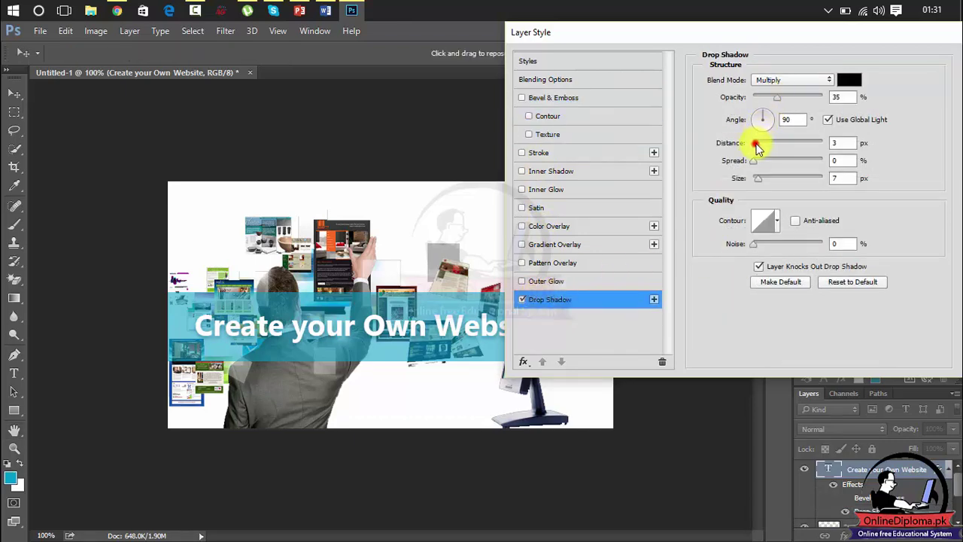
{"action": "left_click_drag", "start_coordinate": [757, 148], "coordinate": [762, 149]}
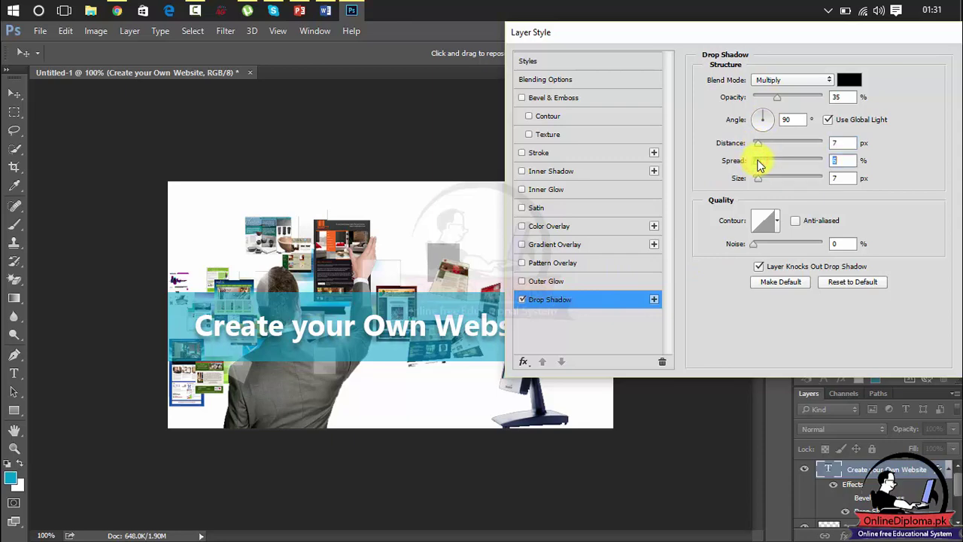
{"action": "left_click_drag", "start_coordinate": [838, 37], "coordinate": [742, 34]}
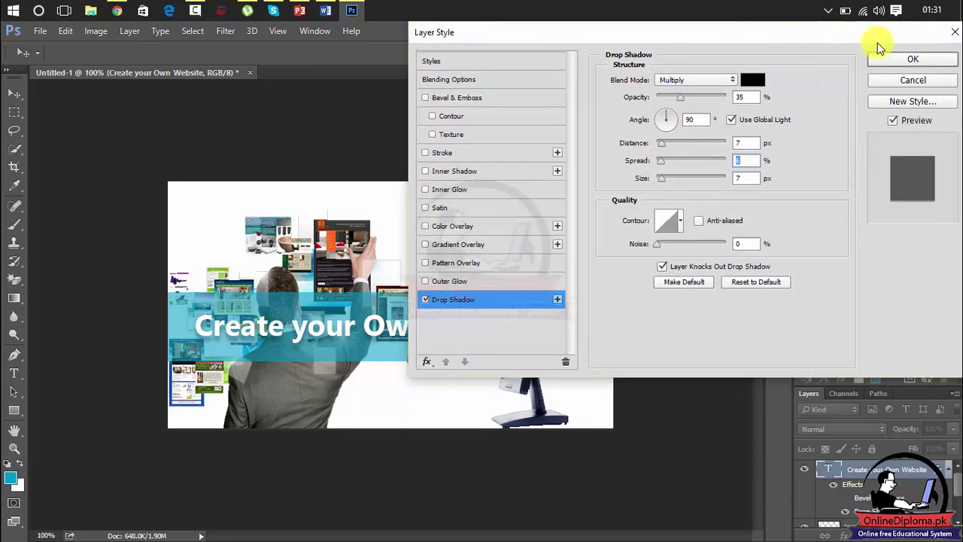
{"action": "left_click", "coordinate": [882, 60]}
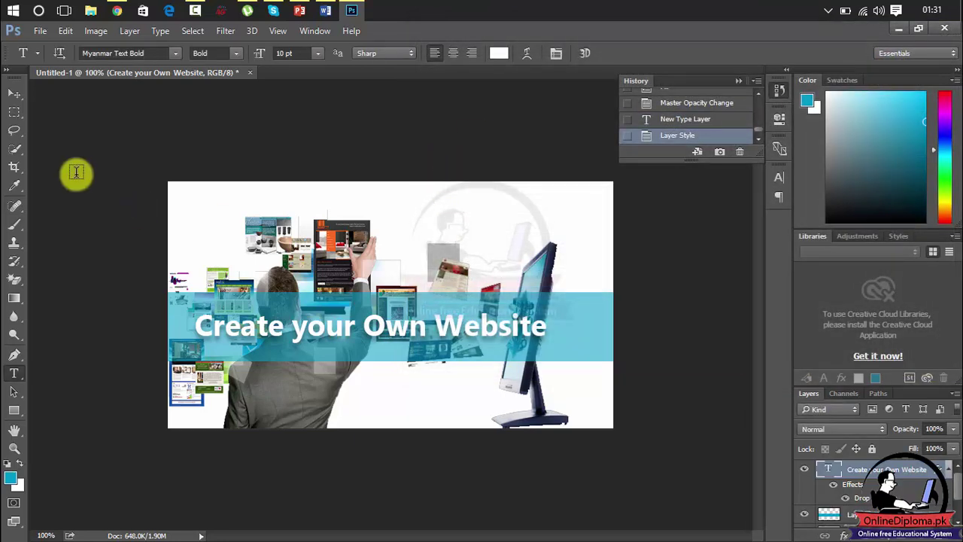
Shift the caption text slightly to the right to centre it on the blue band, select the band's layer and collapse the history list
{"action": "left_click", "coordinate": [14, 94]}
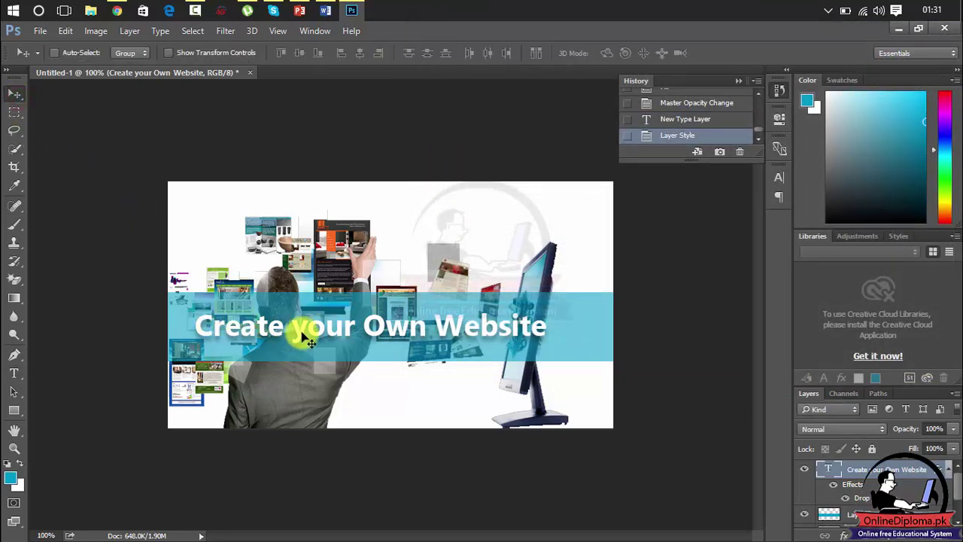
{"action": "left_click_drag", "start_coordinate": [305, 333], "coordinate": [324, 328]}
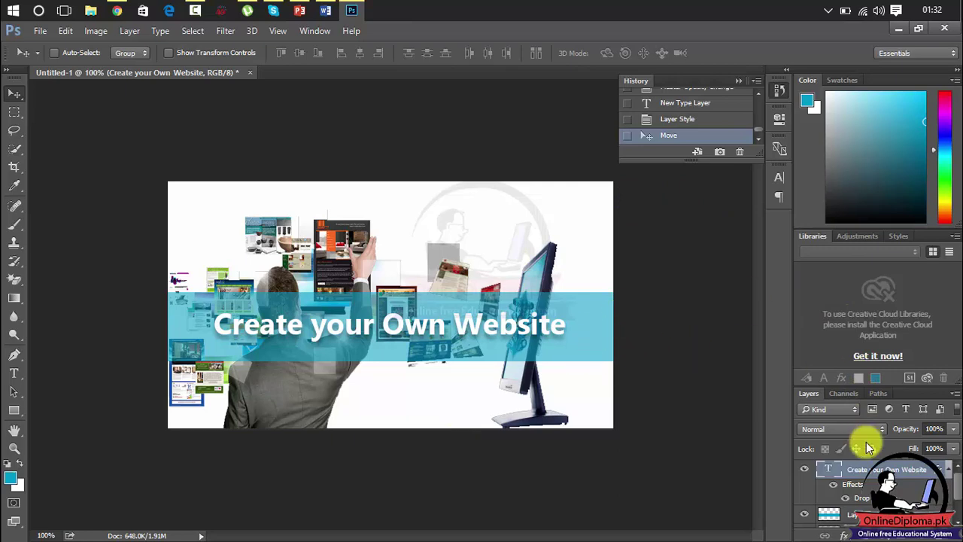
{"action": "left_click", "coordinate": [833, 514]}
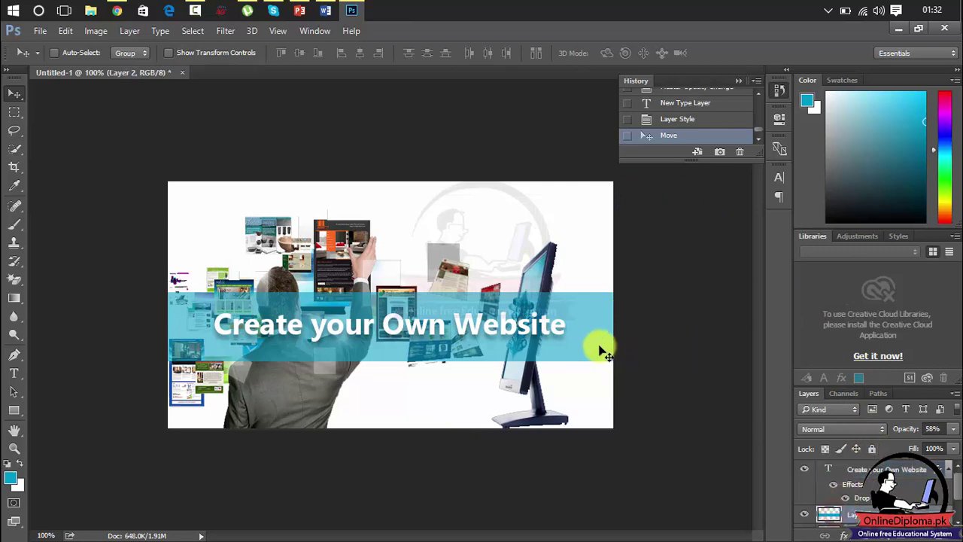
{"action": "mouse_move", "coordinate": [598, 348]}
{"action": "left_mouse_down"}
{"action": "mouse_move", "coordinate": [595, 416]}
{"action": "mouse_move", "coordinate": [594, 352]}
{"action": "left_mouse_up"}
{"action": "left_click", "coordinate": [738, 85]}
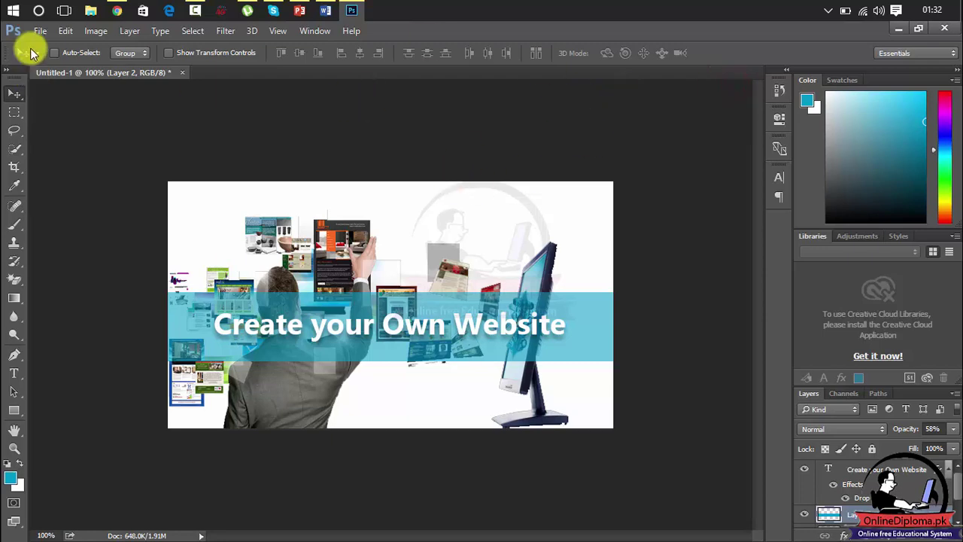
Quick-export the image as a PNG named "Slider 01" to the Desktop and quit Photoshop without saving the document
{"action": "left_click", "coordinate": [39, 34]}
{"action": "key", "text": "Right"}
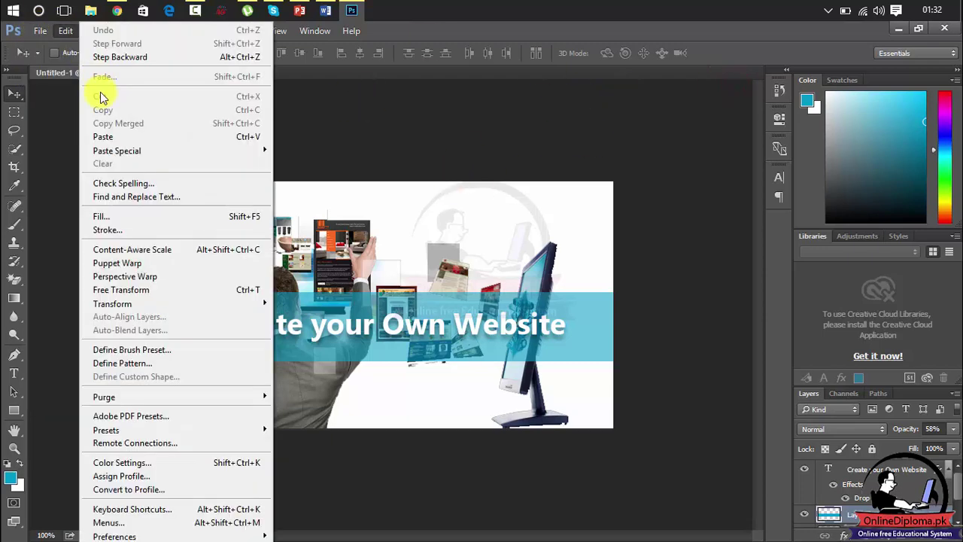
{"action": "mouse_move", "coordinate": [38, 32]}
{"action": "mouse_move", "coordinate": [82, 234]}
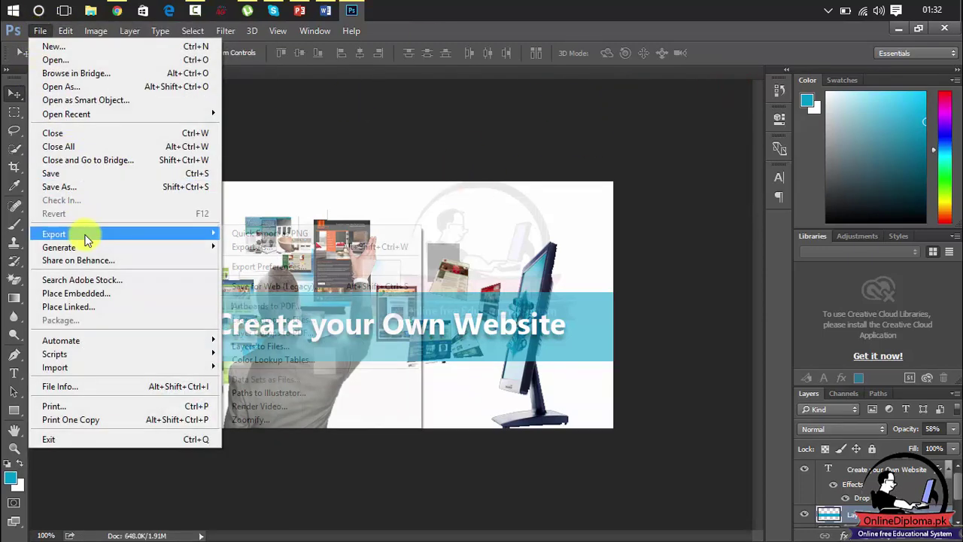
{"action": "left_click", "coordinate": [272, 233]}
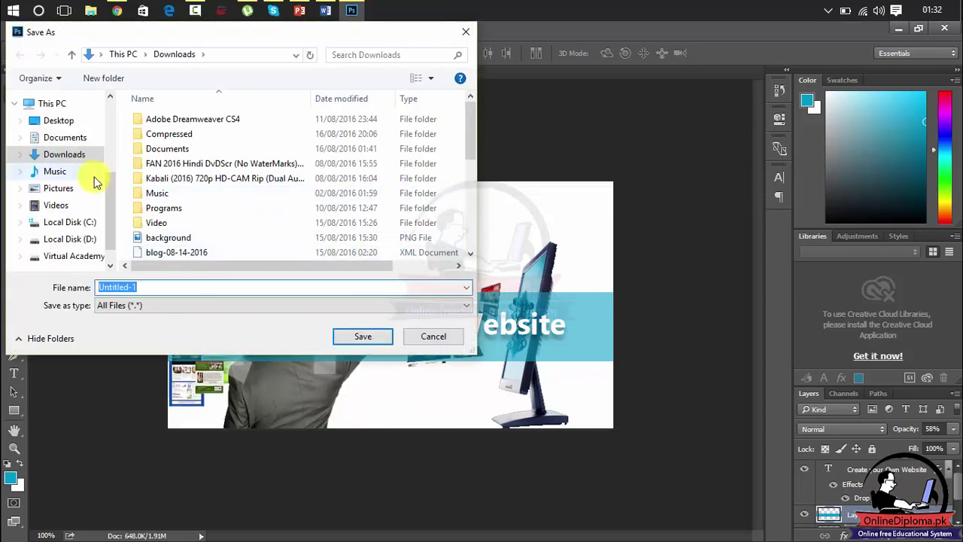
{"action": "left_click", "coordinate": [73, 123]}
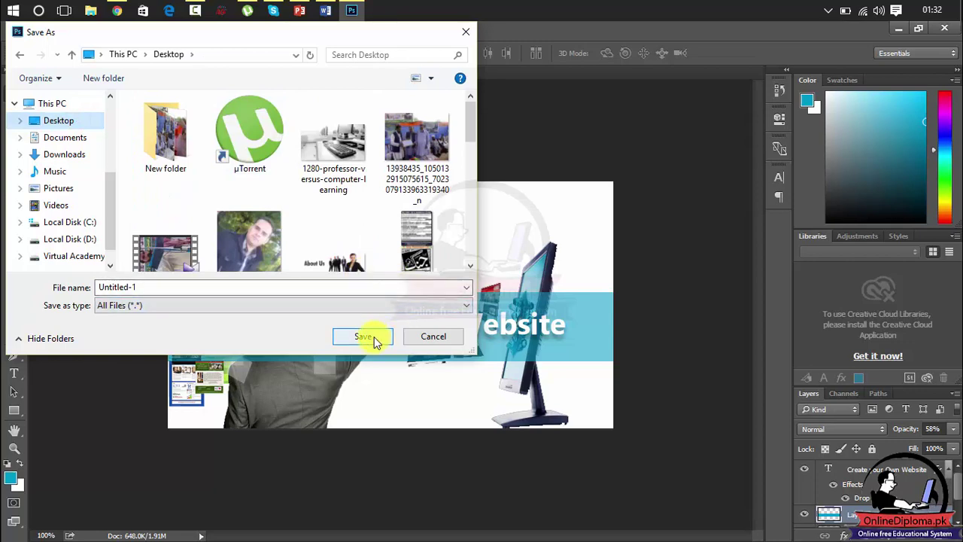
{"action": "left_click", "coordinate": [360, 291]}
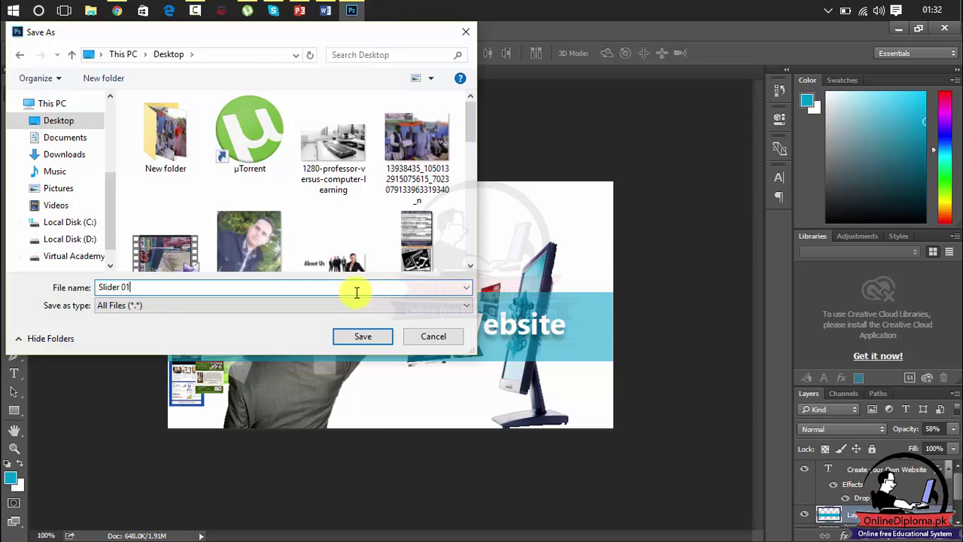
{"action": "left_click", "coordinate": [367, 337]}
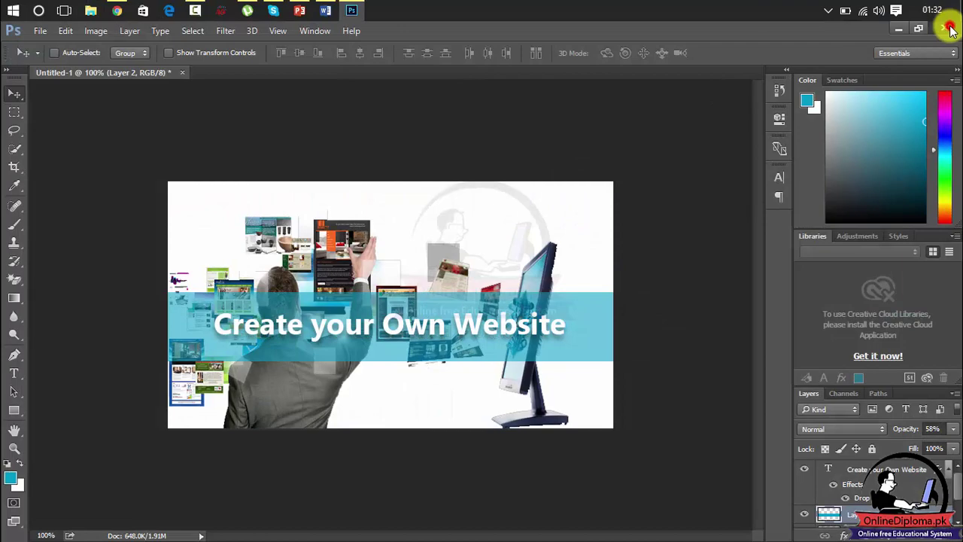
{"action": "left_click", "coordinate": [950, 28]}
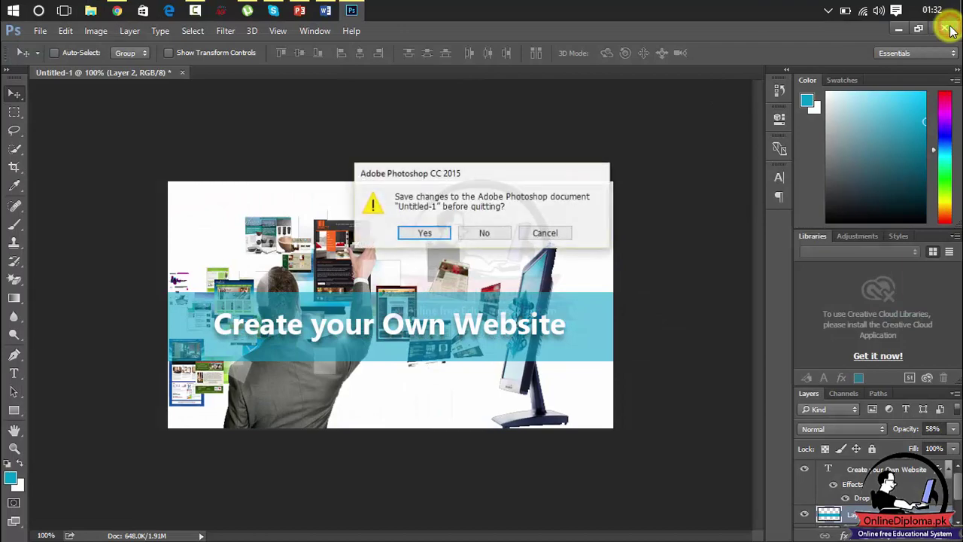
{"action": "left_click", "coordinate": [480, 235]}
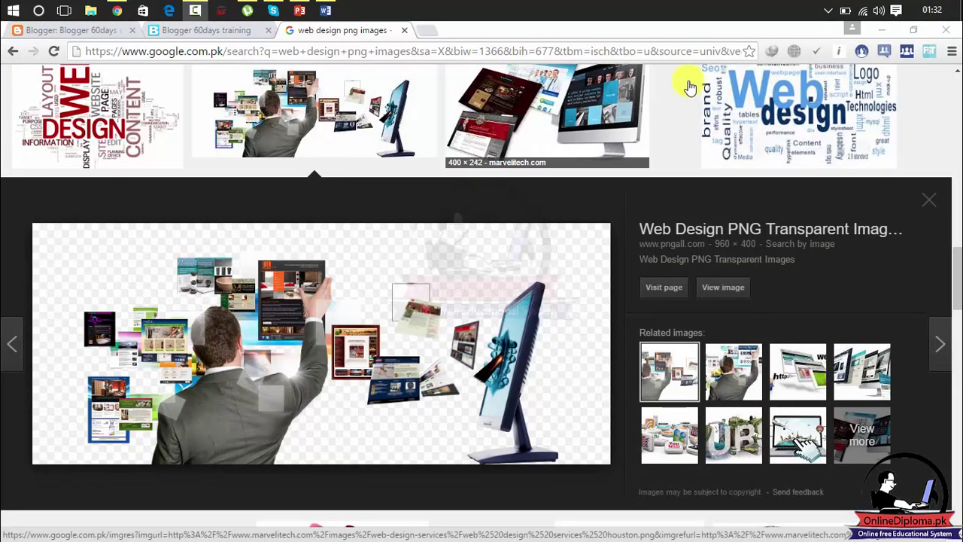
Examine the first rows of the "web design png images" results in Chrome, previewing the brushes-and-web-pages picture, the paint-splashed monitor and a related image
{"action": "left_click", "coordinate": [933, 197]}
{"action": "scroll", "coordinate": [955, 218], "scroll_direction": "up", "scroll_amount": 15}
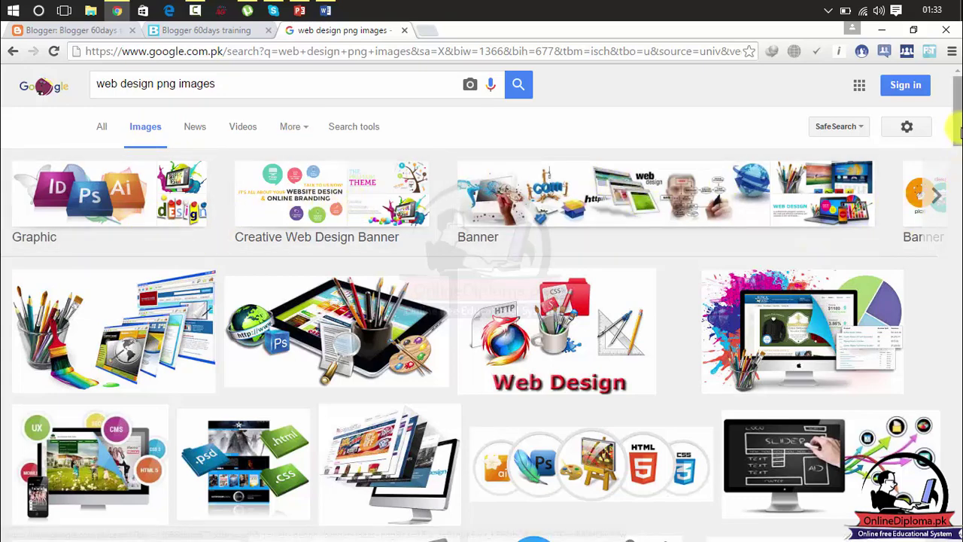
{"action": "scroll", "coordinate": [557, 317], "scroll_direction": "down", "scroll_amount": 2}
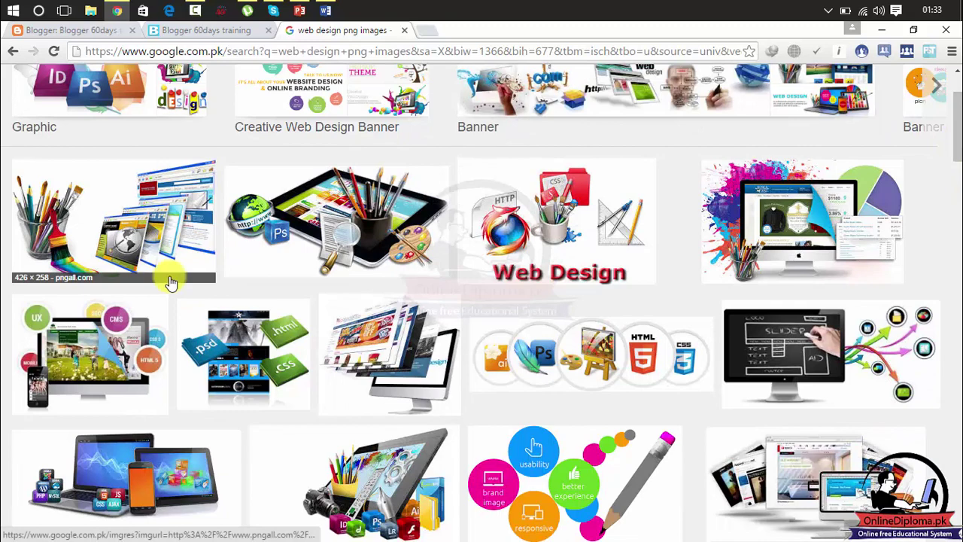
{"action": "left_click", "coordinate": [179, 218]}
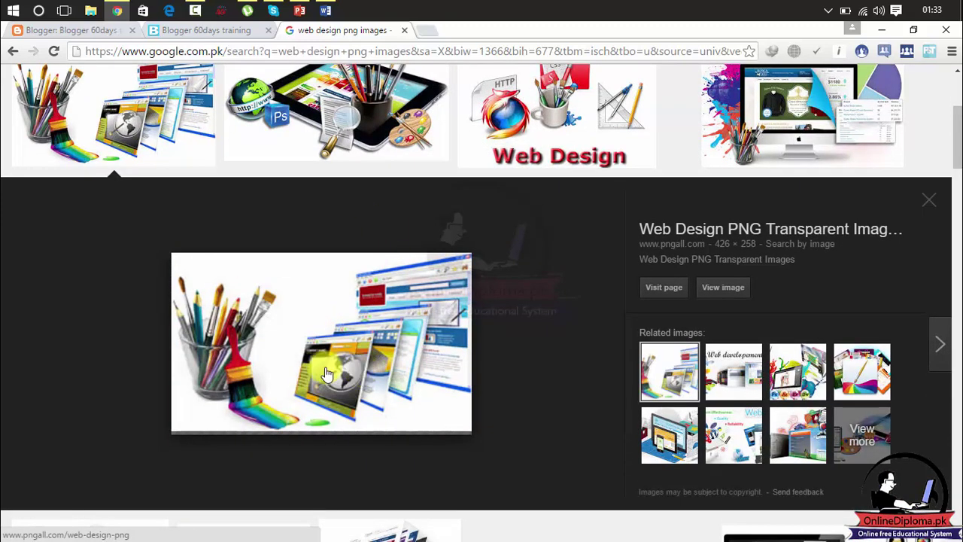
{"action": "left_click", "coordinate": [929, 195]}
{"action": "left_click", "coordinate": [799, 113]}
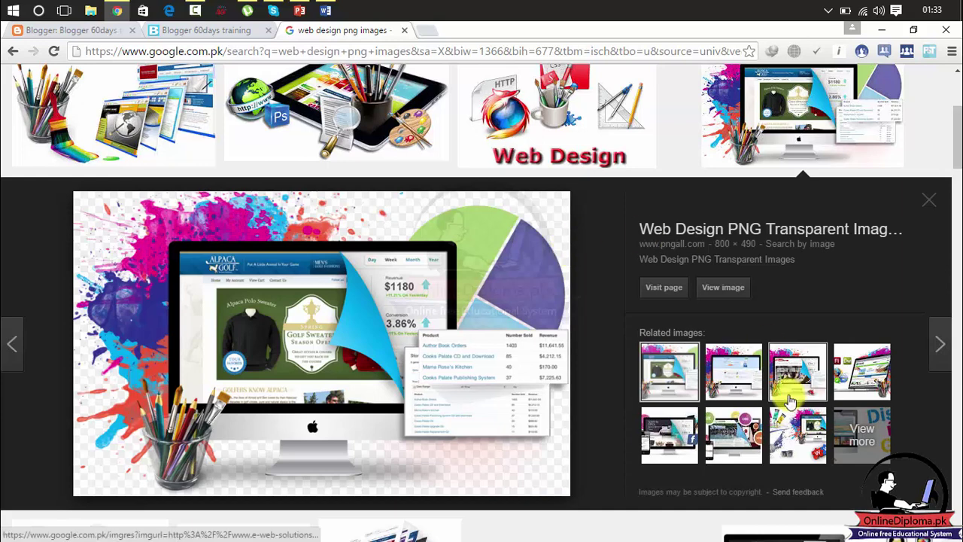
{"action": "left_click", "coordinate": [738, 428]}
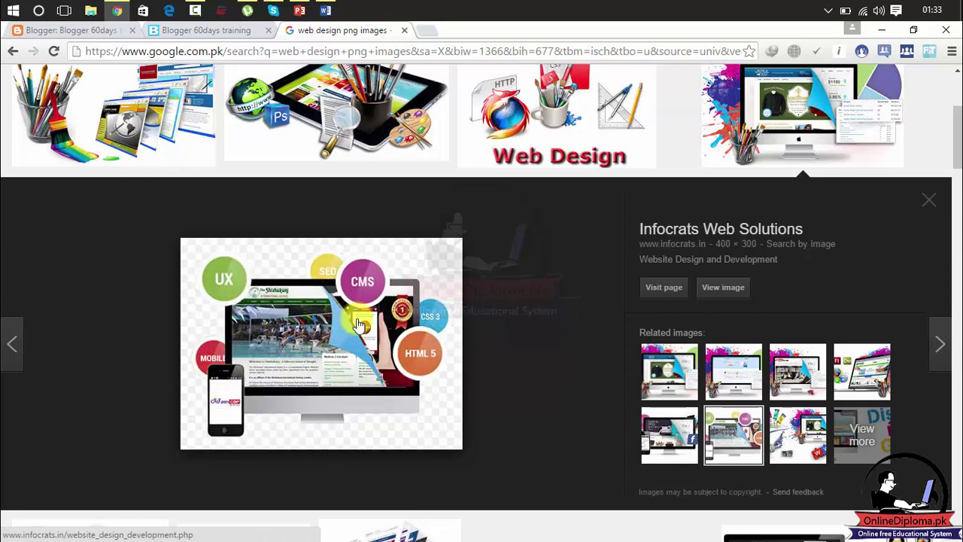
{"action": "left_click", "coordinate": [930, 200]}
{"action": "left_click", "coordinate": [956, 163]}
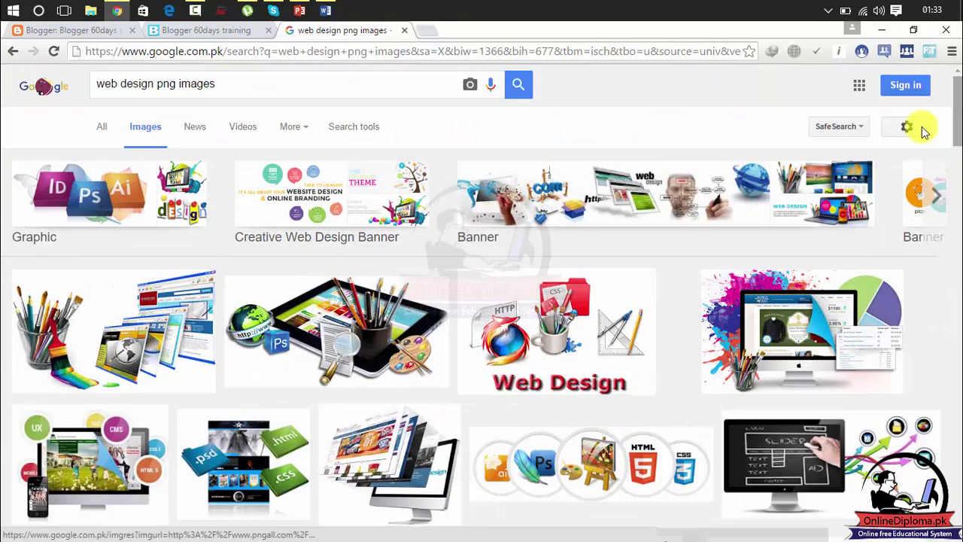
Preview the tablet with paintbrushes and its related image, and check further results down to the multi-device web design picture
{"action": "left_click", "coordinate": [297, 331]}
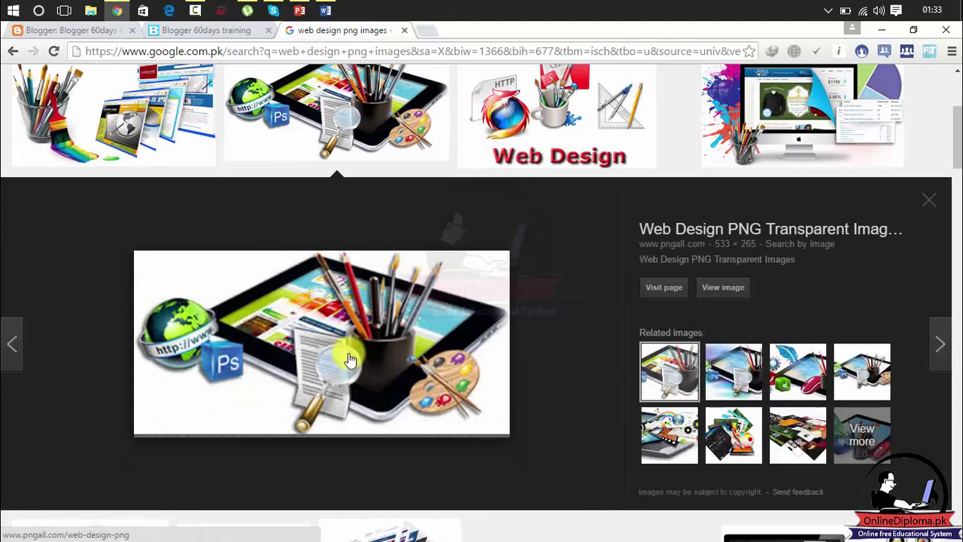
{"action": "left_click", "coordinate": [753, 372]}
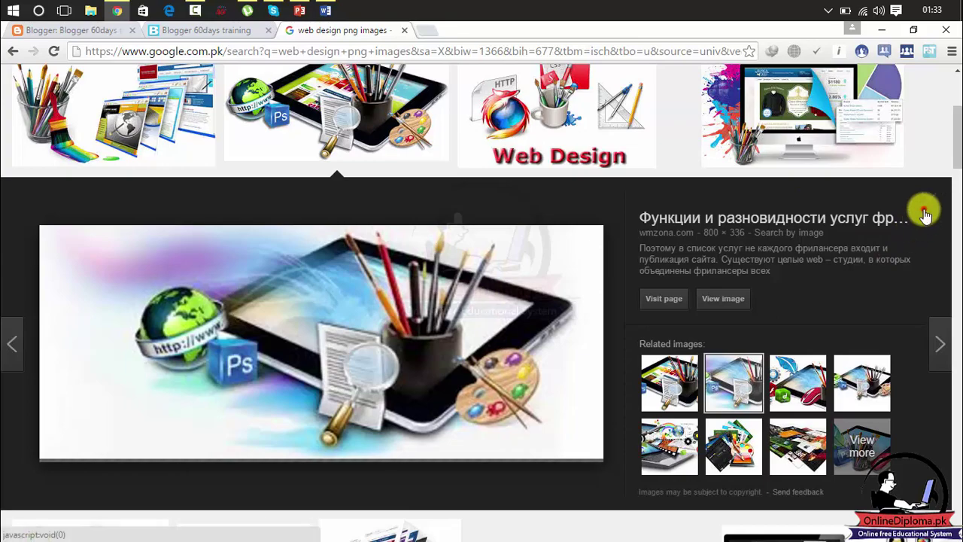
{"action": "scroll", "coordinate": [960, 116], "scroll_direction": "up", "scroll_amount": 3}
{"action": "scroll", "coordinate": [953, 128], "scroll_direction": "down", "scroll_amount": 3}
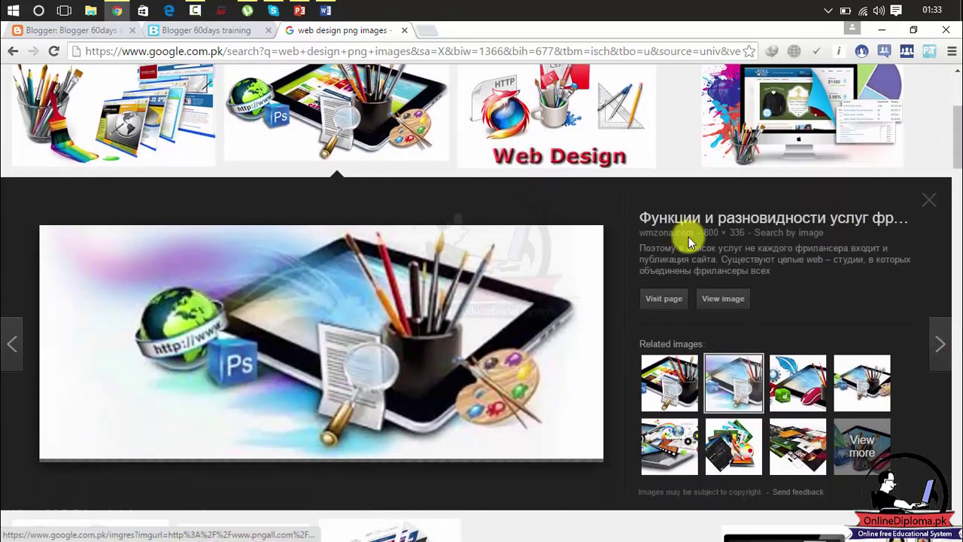
{"action": "scroll", "coordinate": [937, 190], "scroll_direction": "down", "scroll_amount": 10}
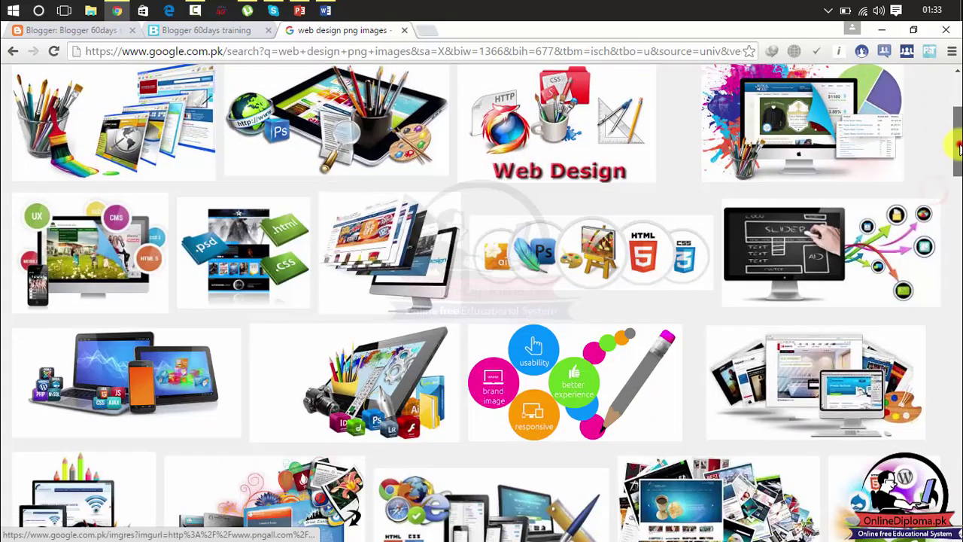
{"action": "left_click", "coordinate": [469, 354]}
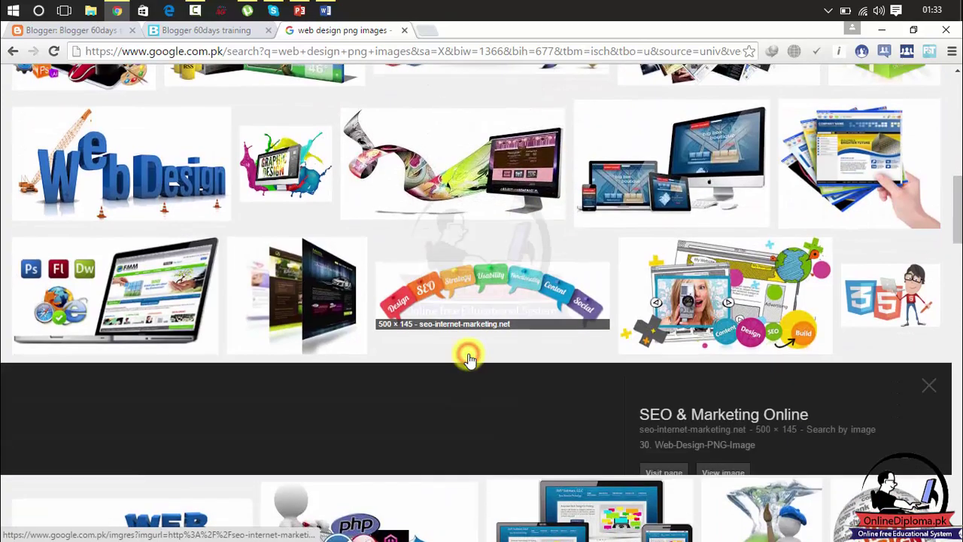
{"action": "left_click", "coordinate": [928, 201]}
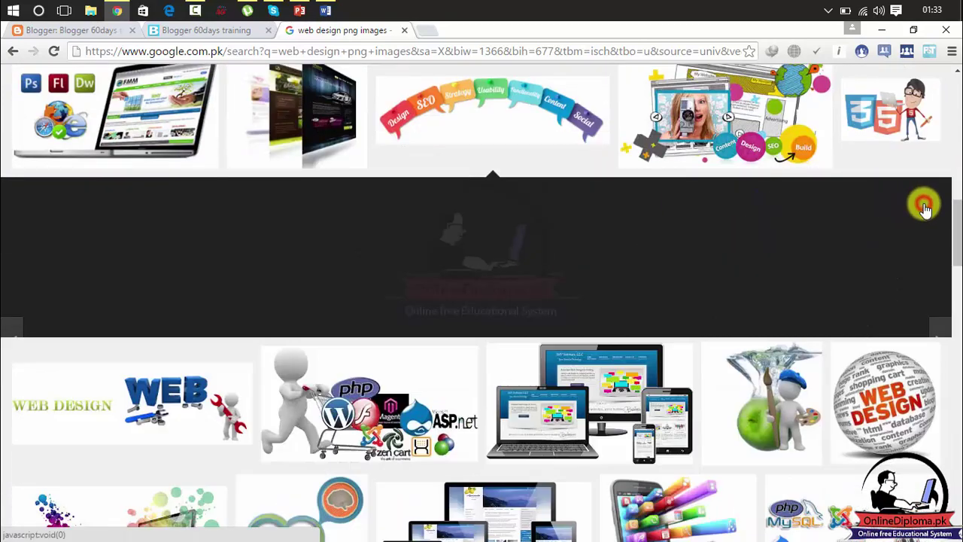
{"action": "left_click", "coordinate": [474, 366]}
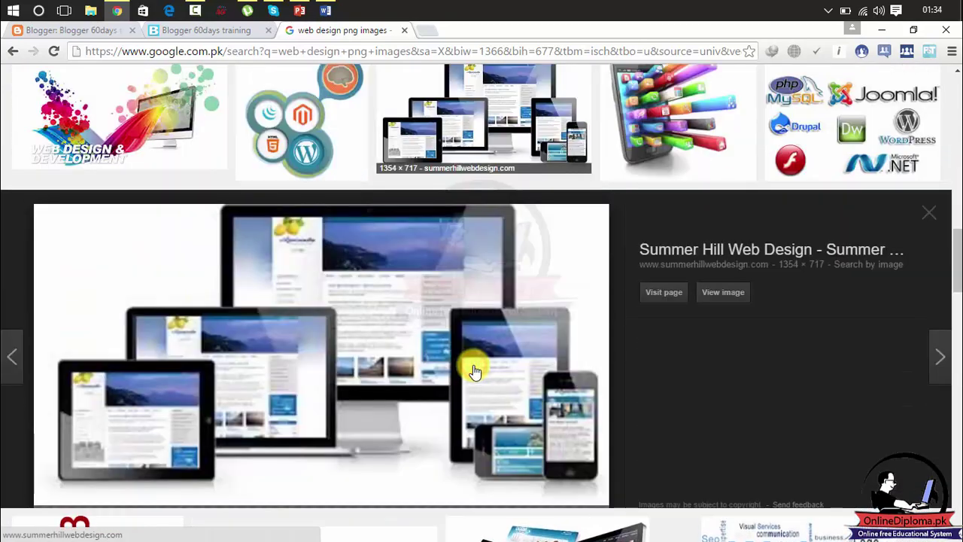